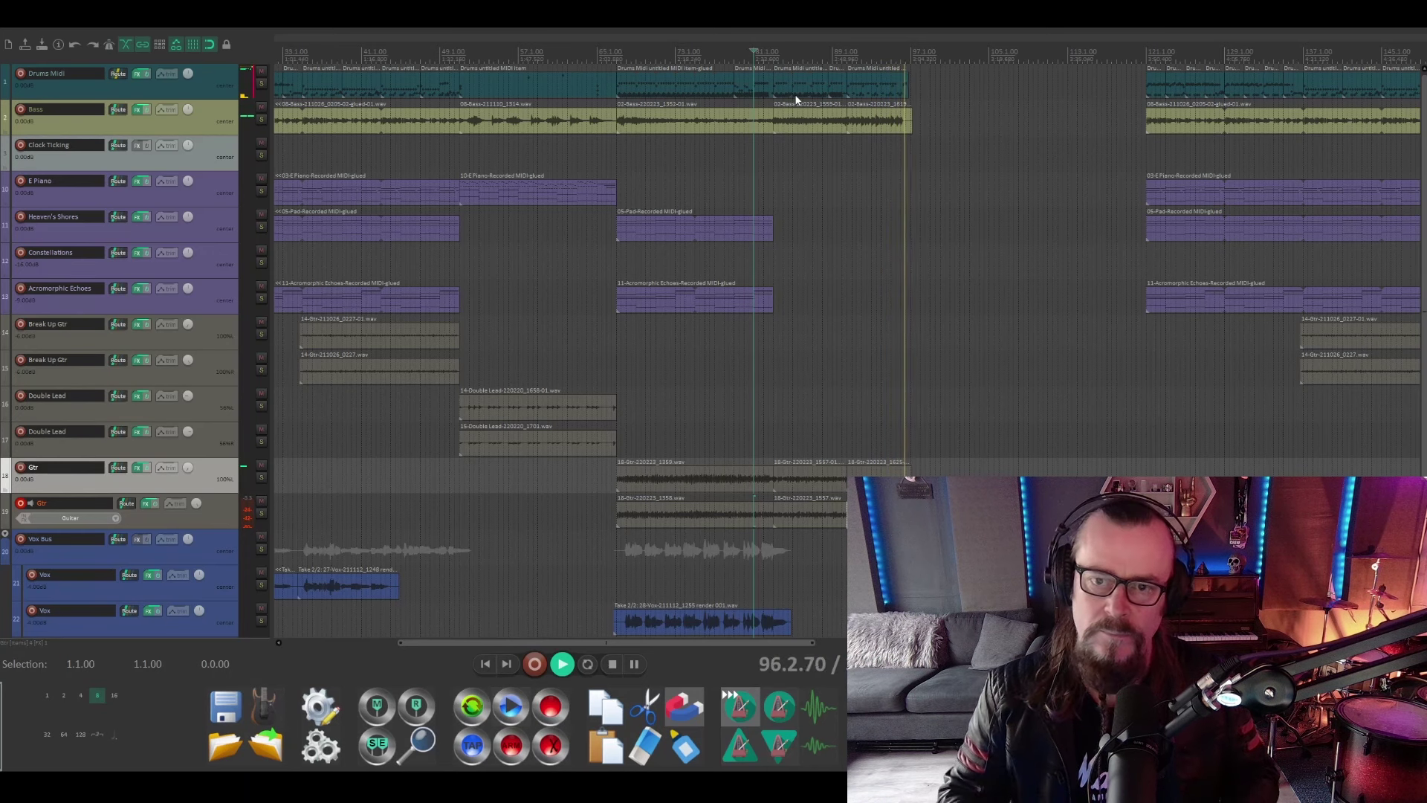
# Move all items after the empty gap earlier so they start where the preceding drum, bass and guitar section ends, near bar 96.
pyautogui.press('space')
pyautogui.scroll(2, 988, 462)
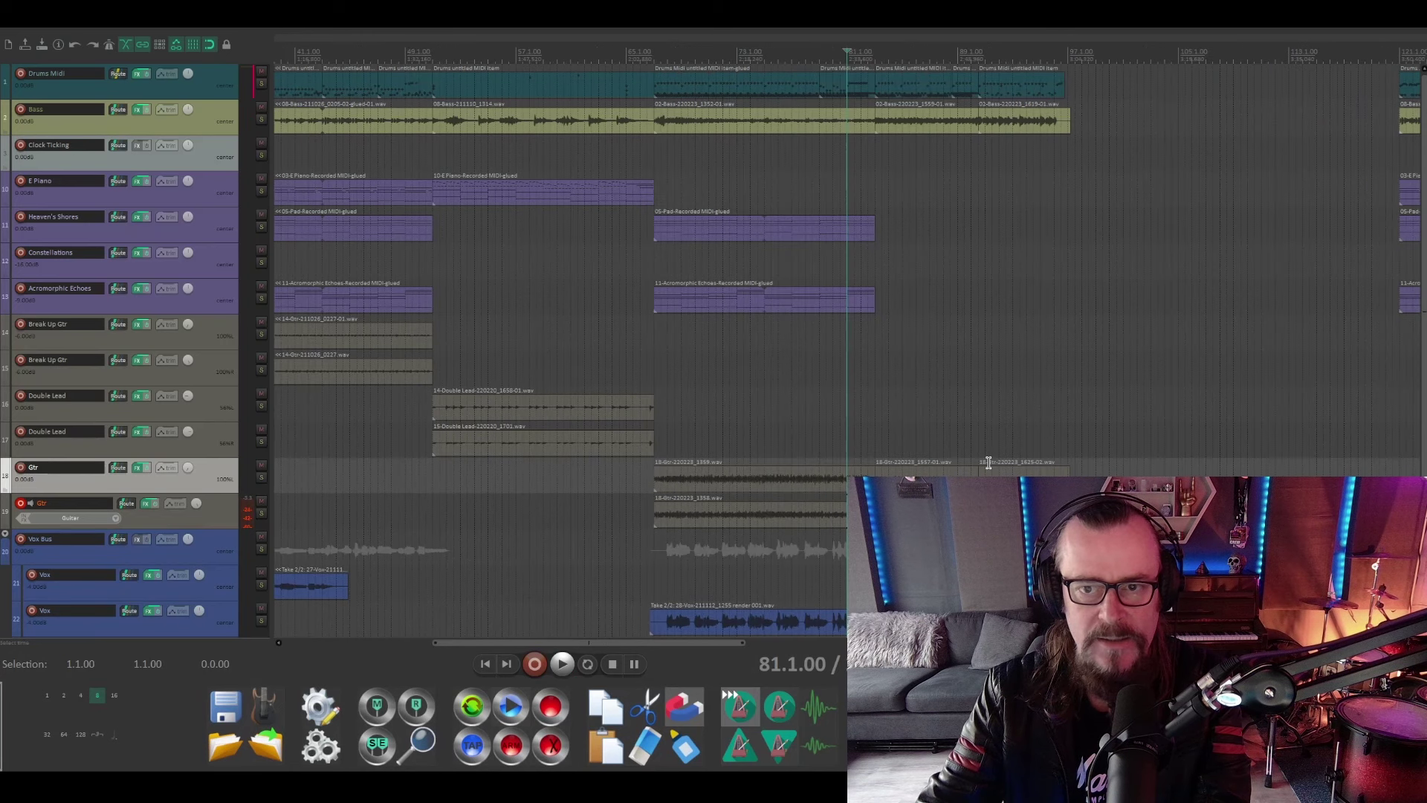
pyautogui.click(1062, 59)
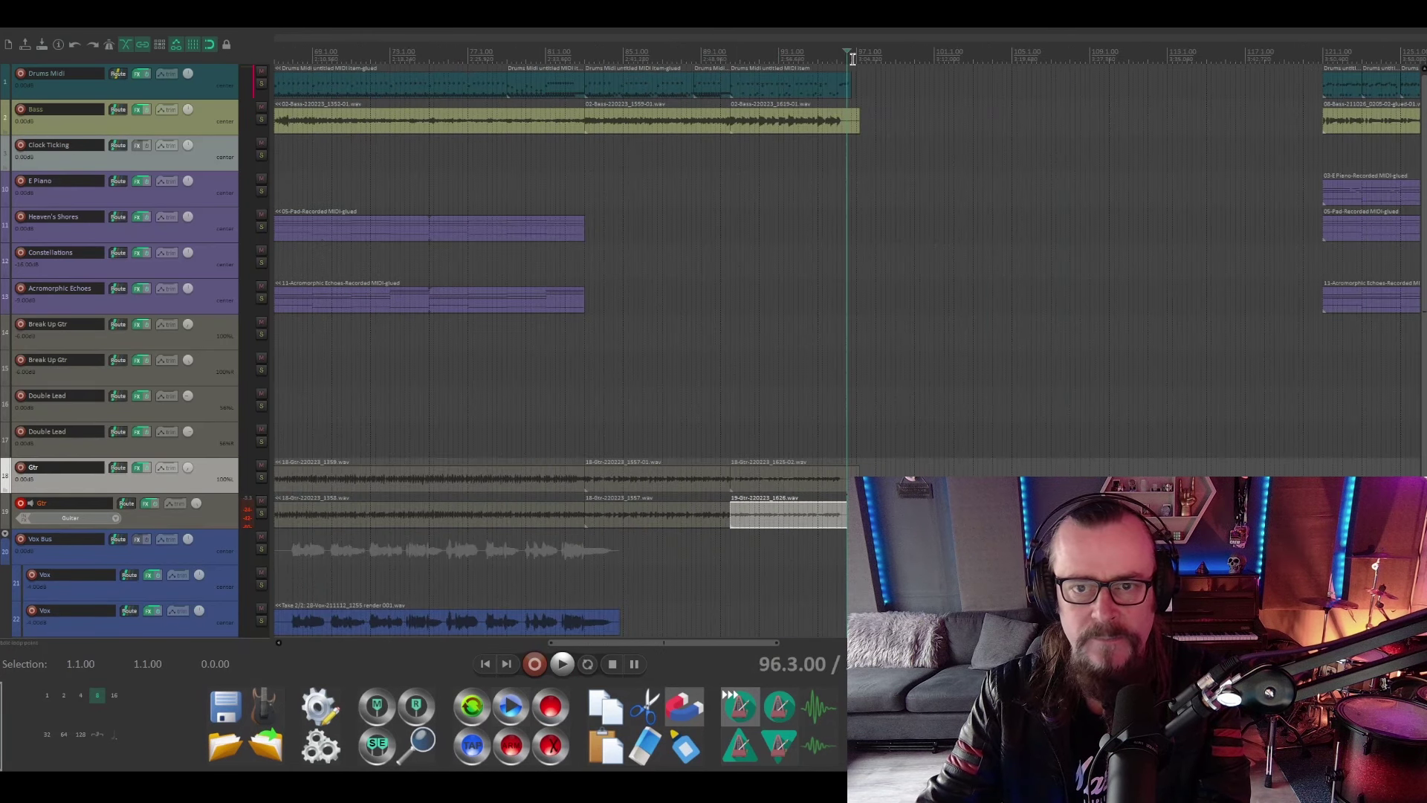
pyautogui.click(853, 59)
pyautogui.moveTo(800, 560); pyautogui.dragTo(949, 118)
pyautogui.scroll(-4, 969, 191)
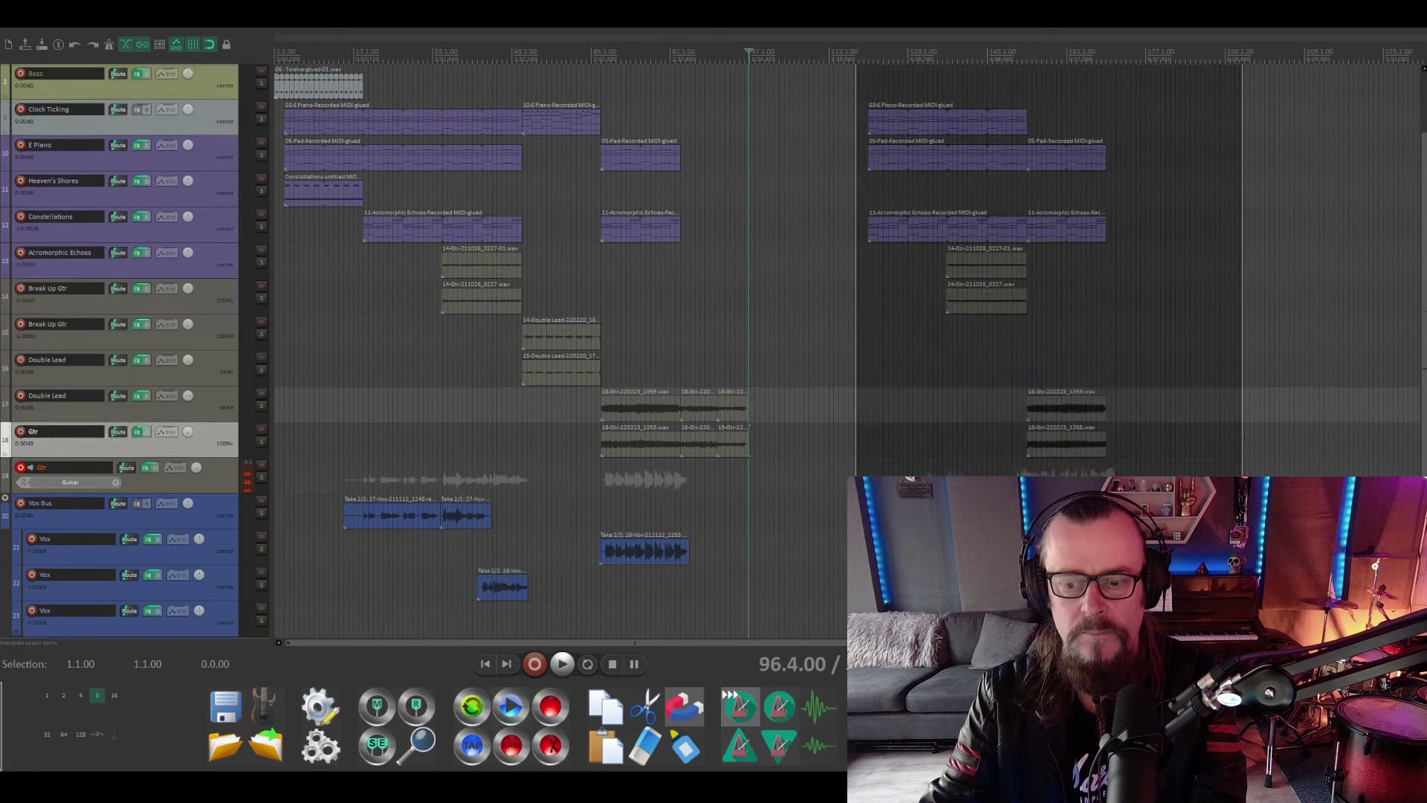
pyautogui.scroll(4, 806, 149)
pyautogui.moveTo(1086, 94); pyautogui.dragTo(850, 93)
# Play back the transition into the moved section, listening across the join near bar 96.
pyautogui.press('space')
pyautogui.scroll(-3, 740, 210)
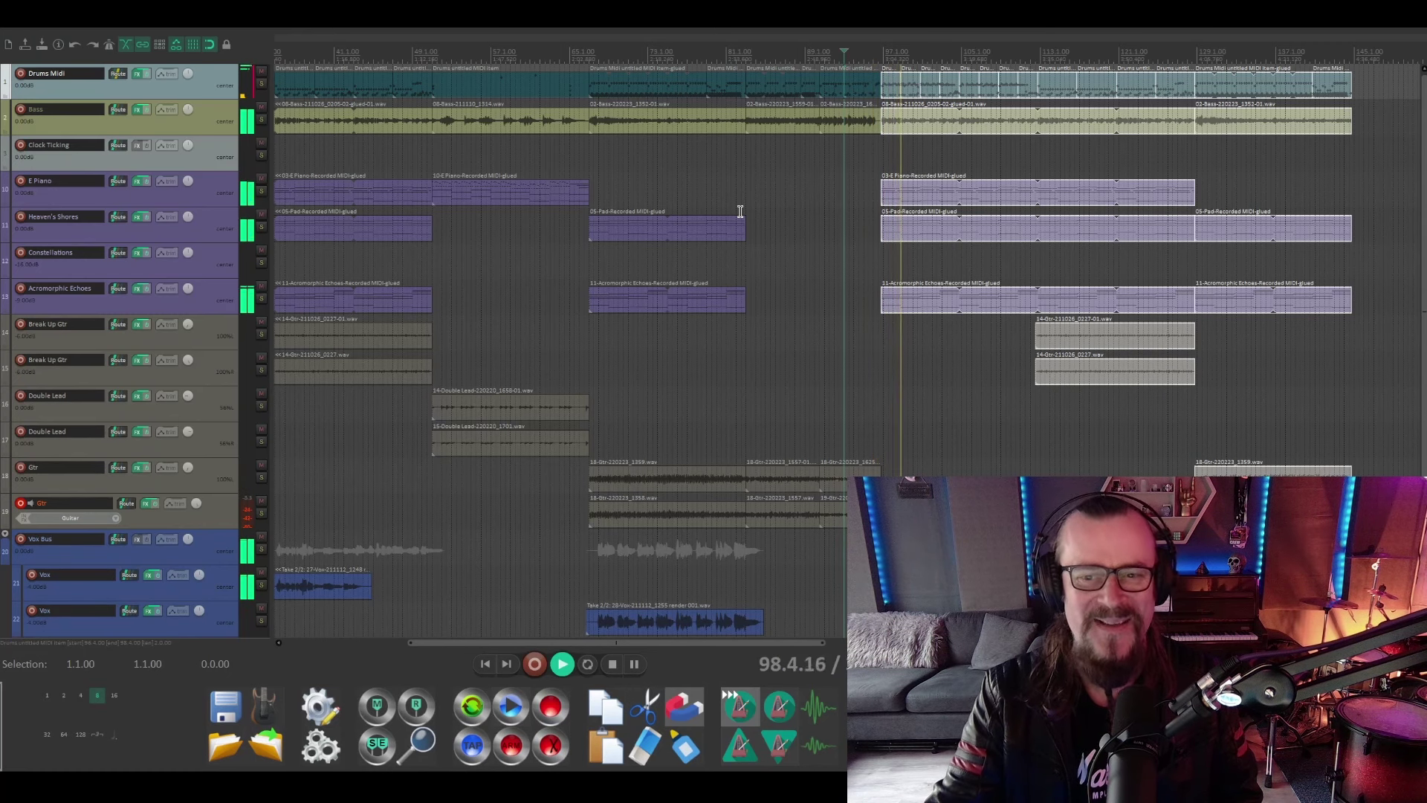
pyautogui.click(613, 665)
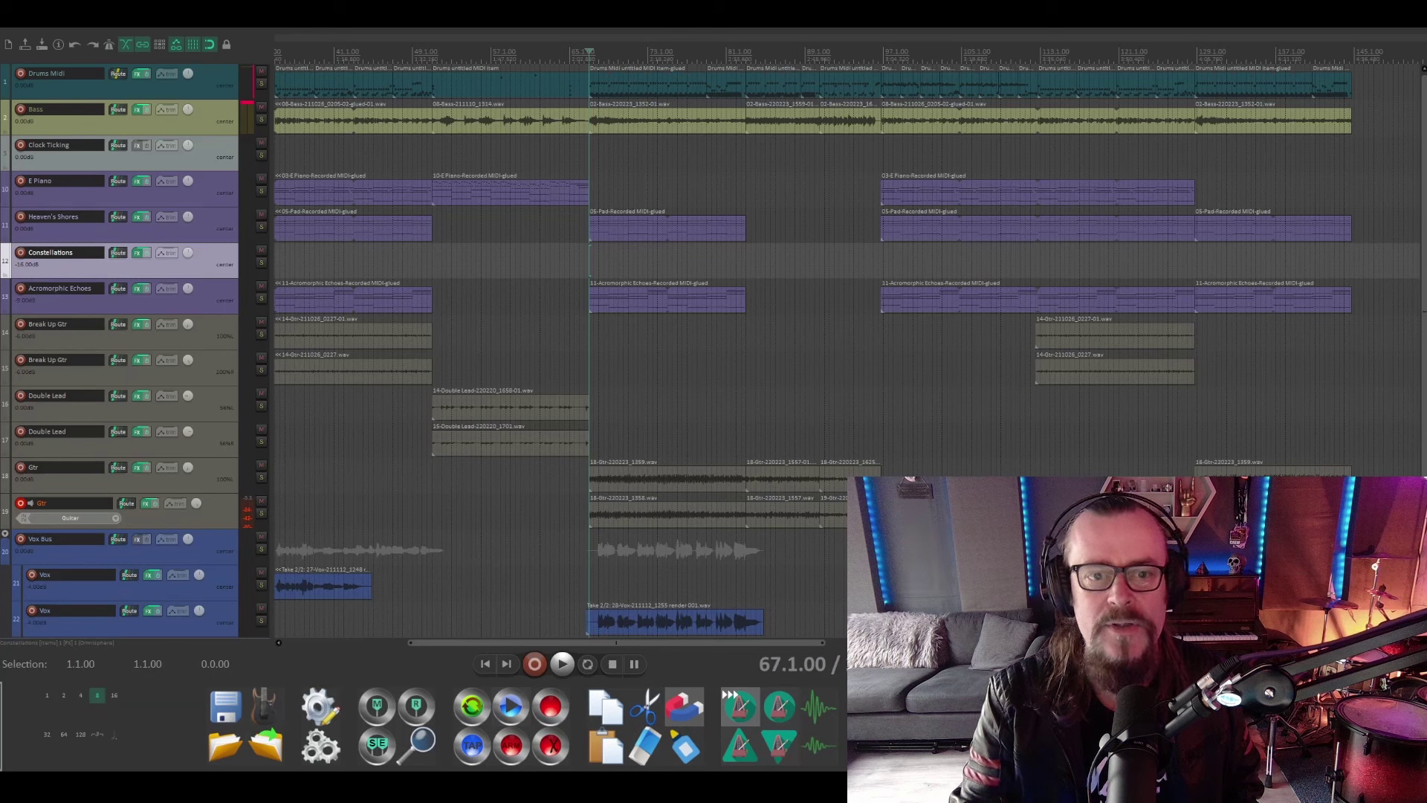
# Inspect the CLA Effects plugin in the second Vox track's effects chain while playing the section from bar 67.
pyautogui.press('space')
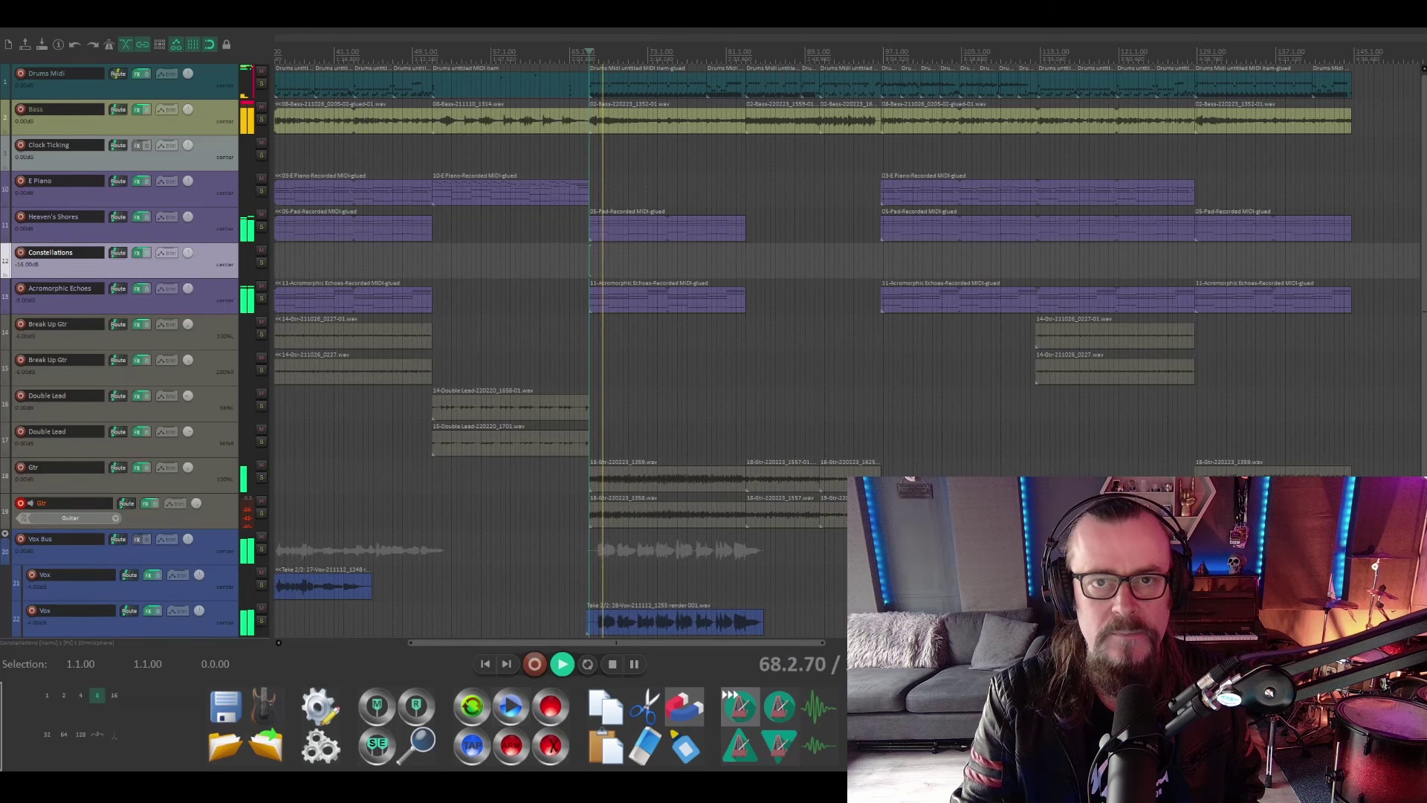
pyautogui.press('space')
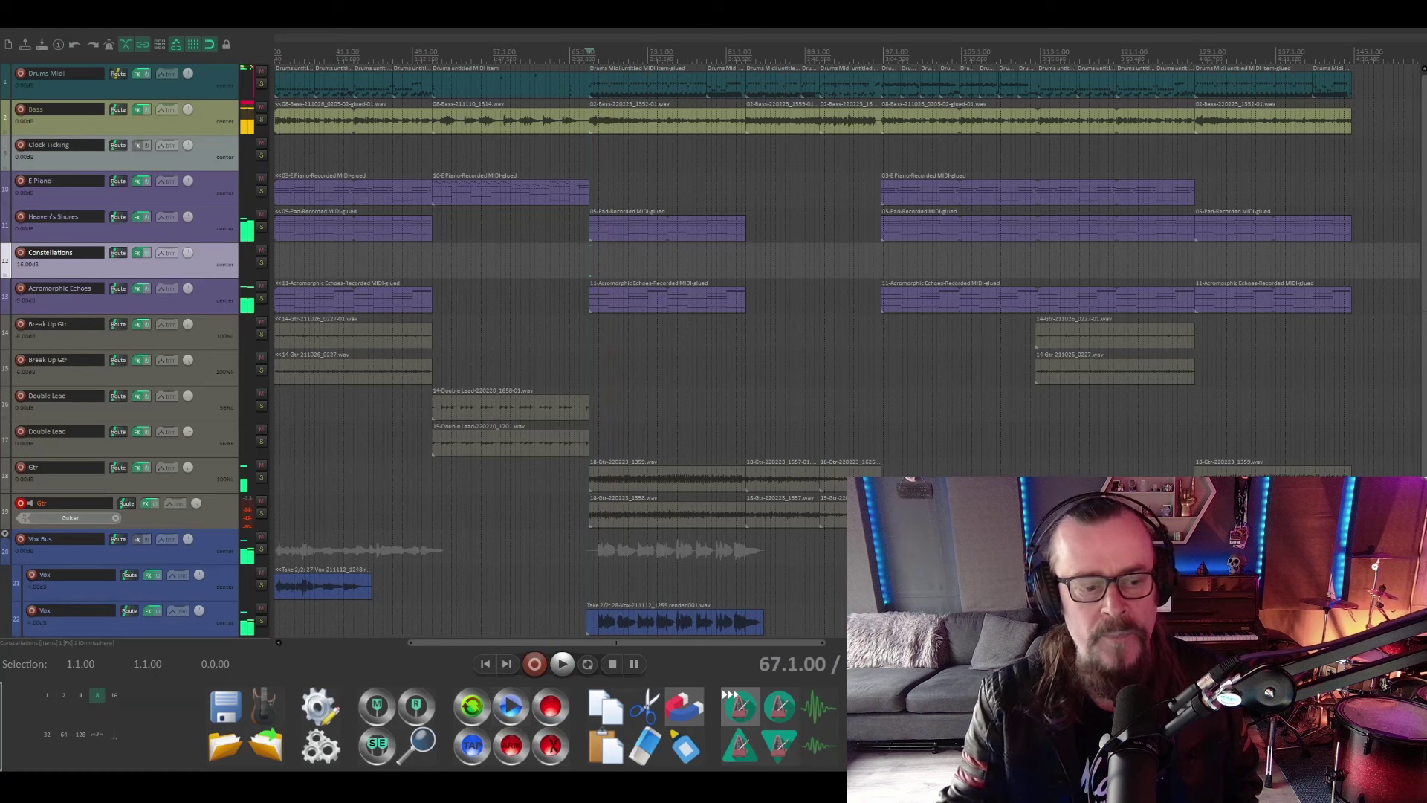
pyautogui.click(210, 631)
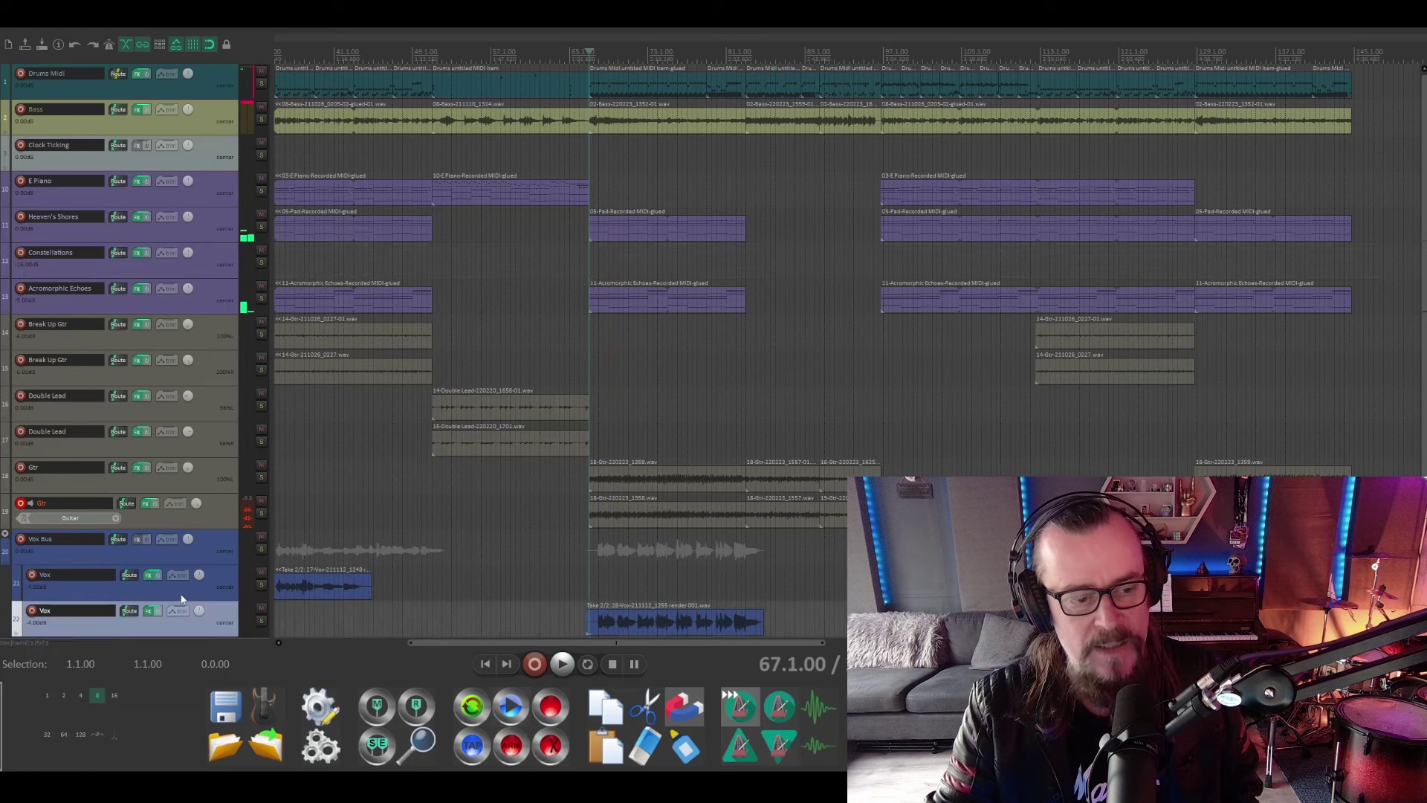
pyautogui.click(148, 611)
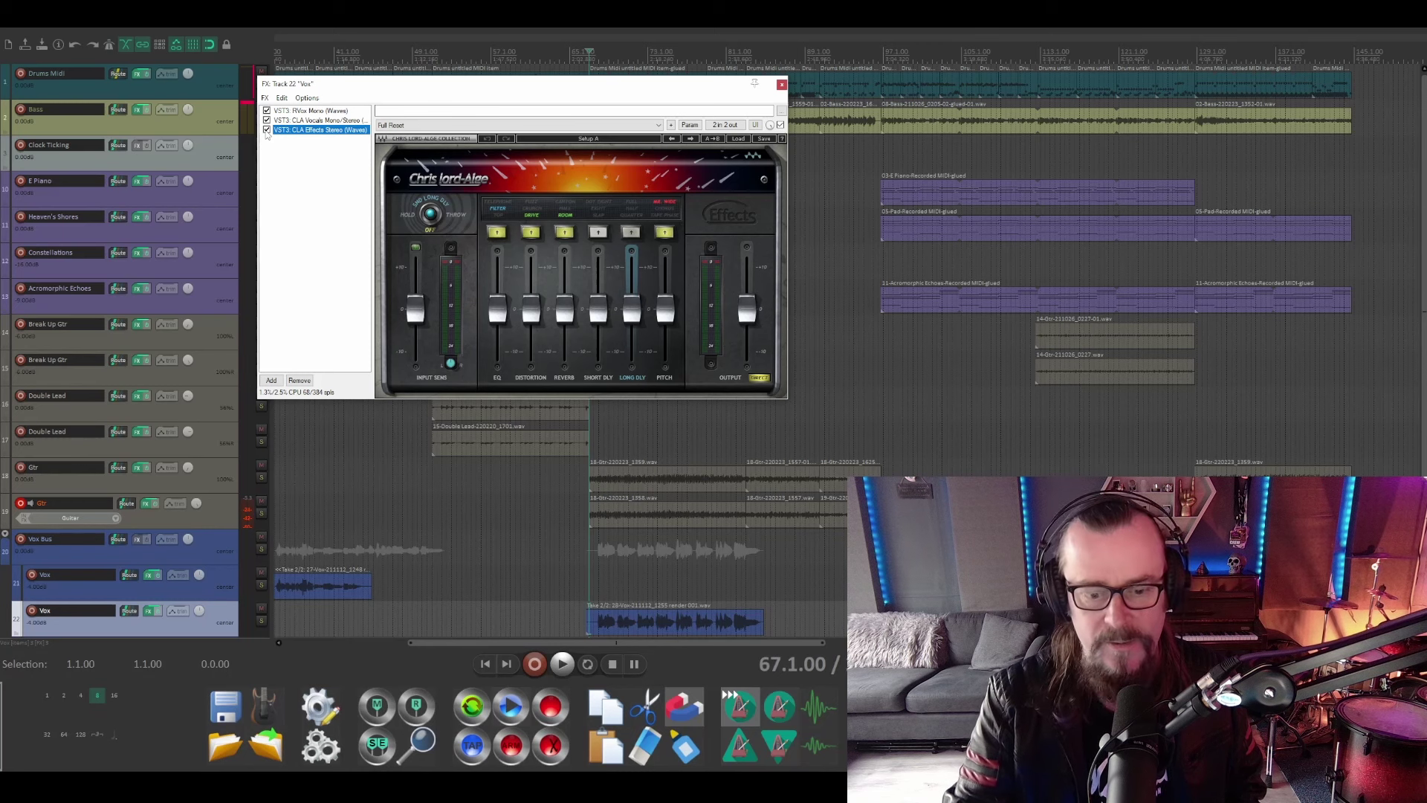
pyautogui.press('space')
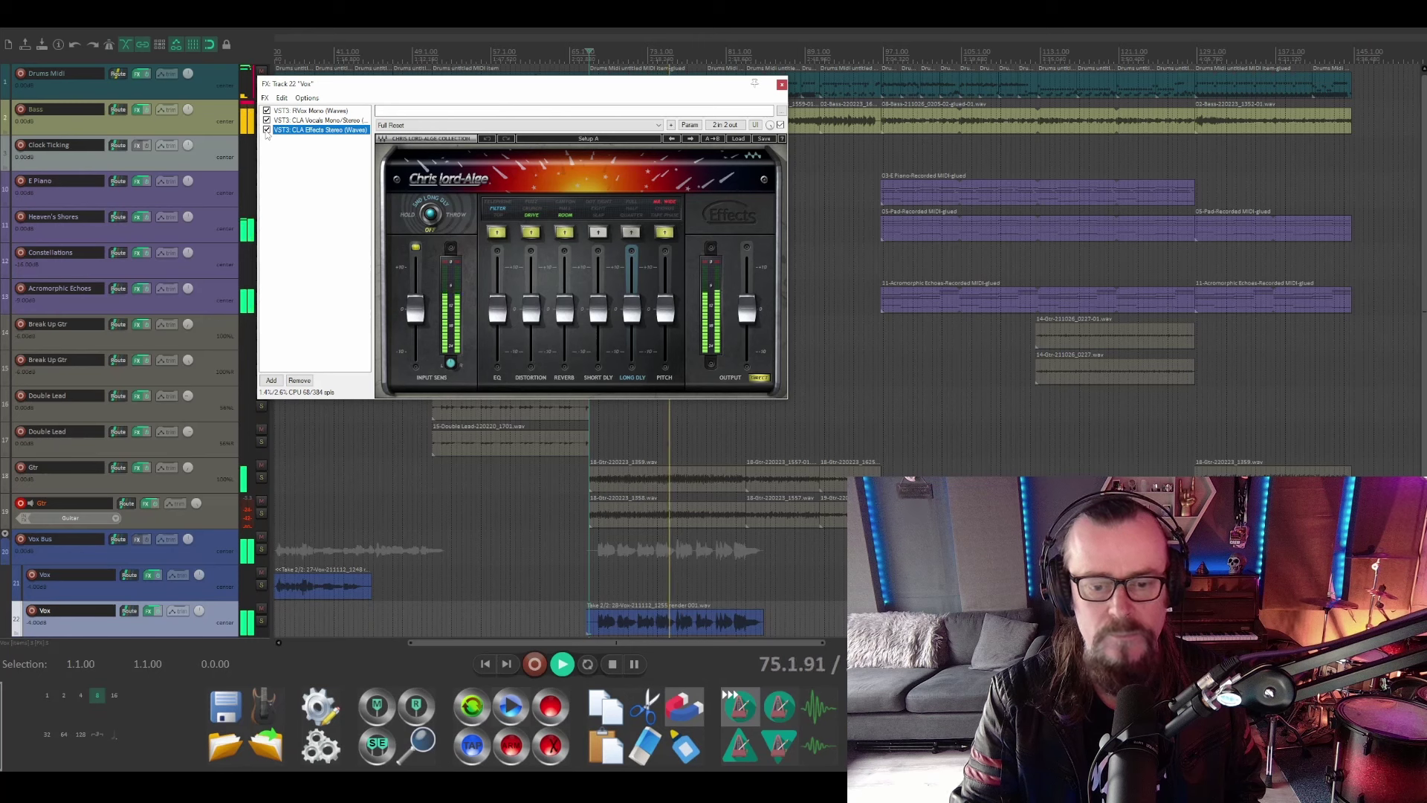
pyautogui.press('space')
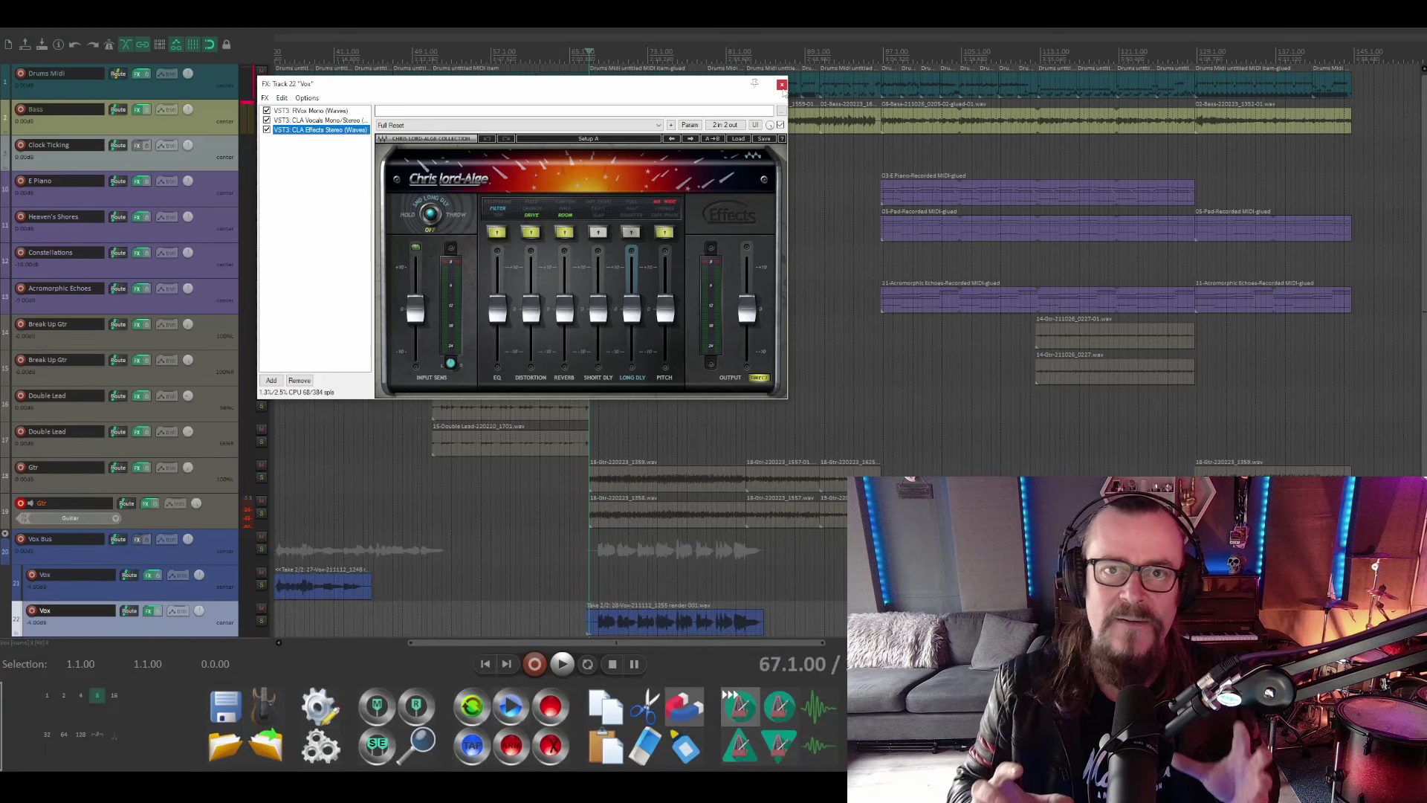
pyautogui.click(781, 85)
# Play the arrangement from bar 51 with the track heights reduced to show all the Vox tracks.
pyautogui.click(432, 52)
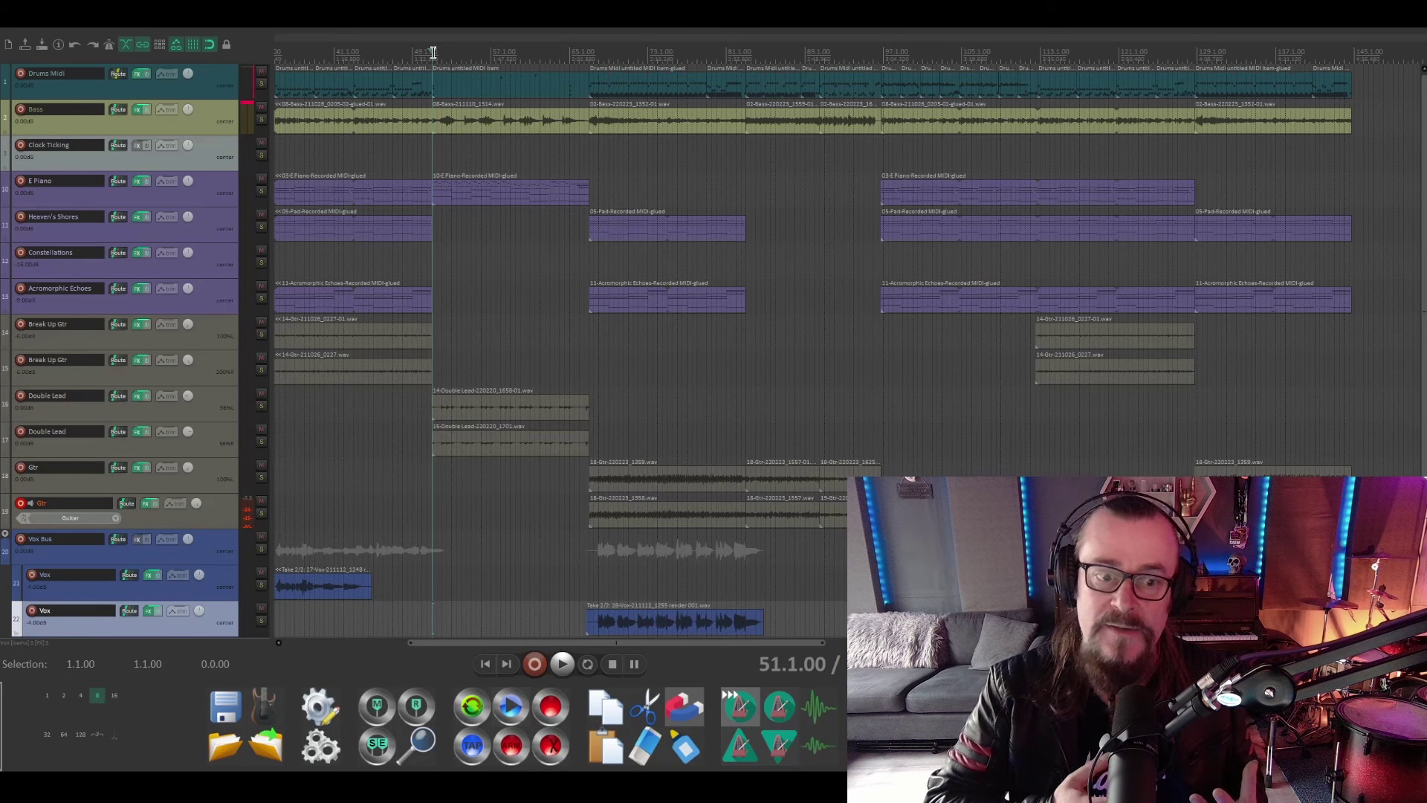
pyautogui.press('space')
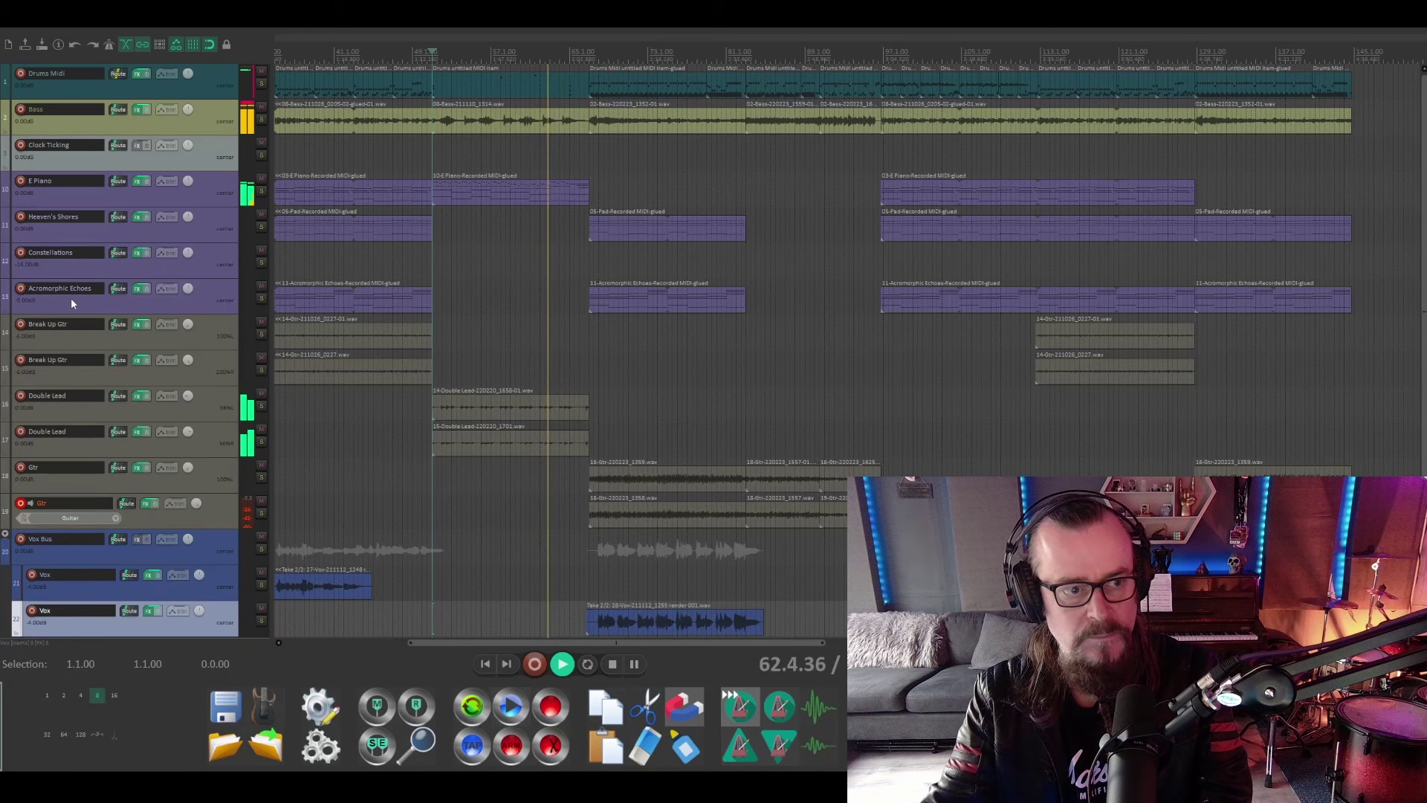
pyautogui.scroll(-1, 70, 297)
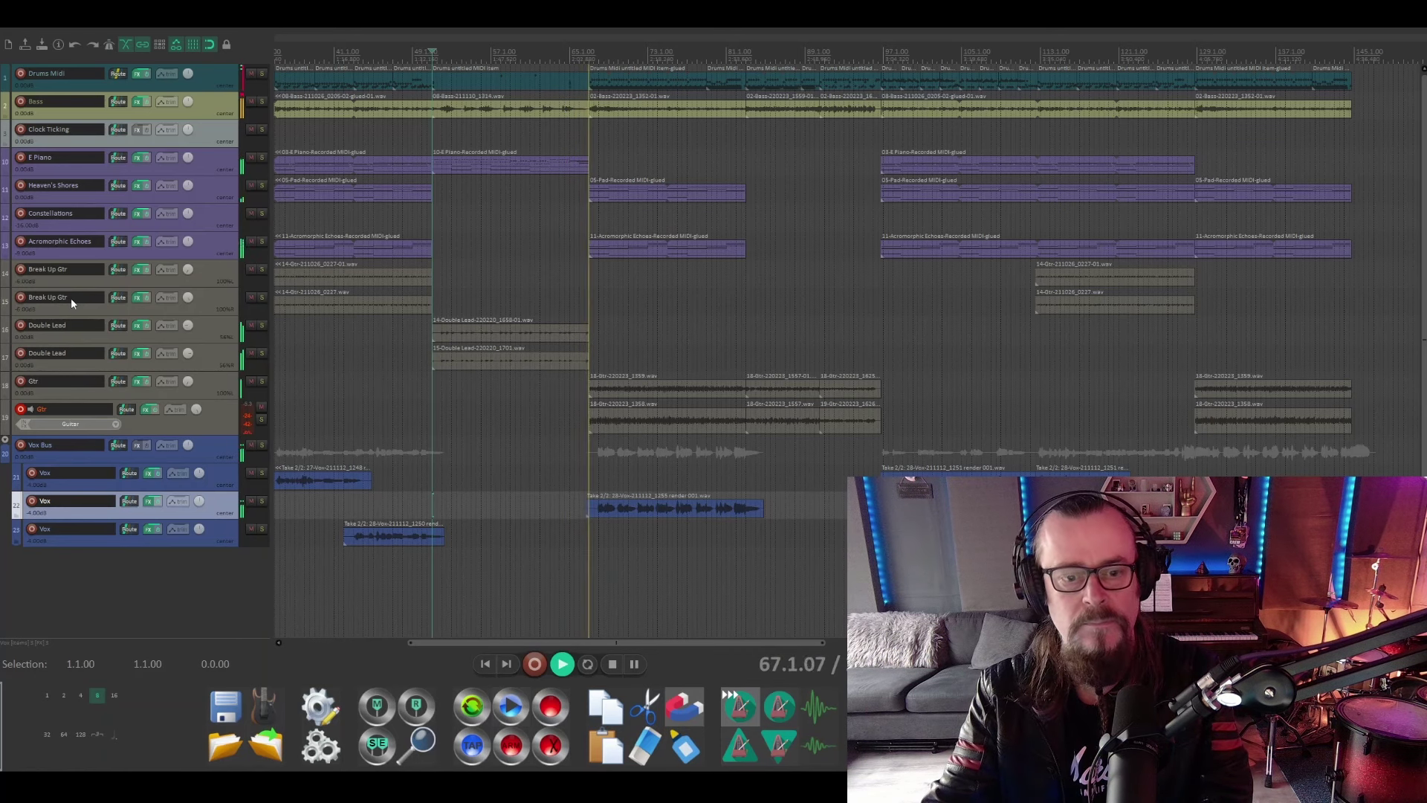
pyautogui.press('pagedown')
pyautogui.scroll(-2, 71, 303)
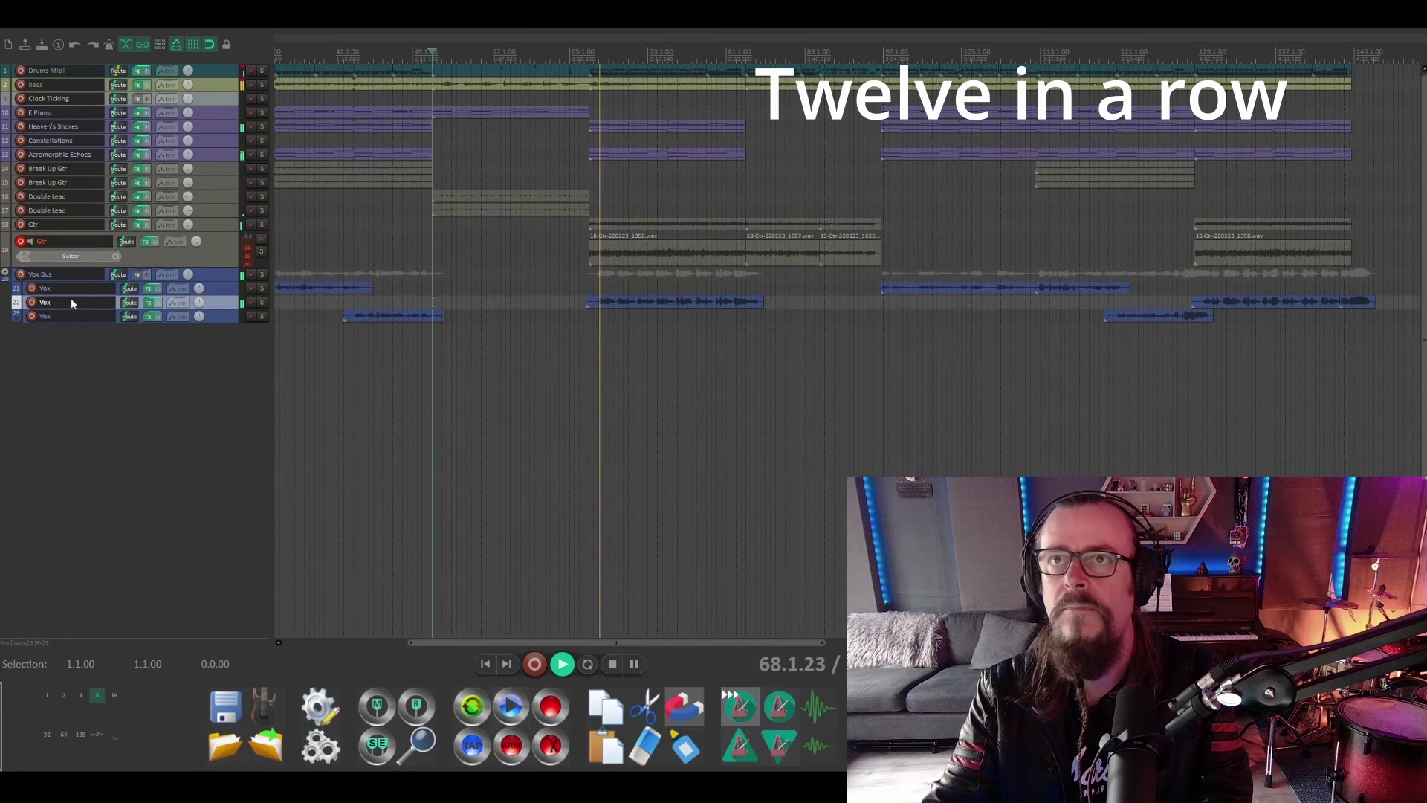
pyautogui.press('ctrl')
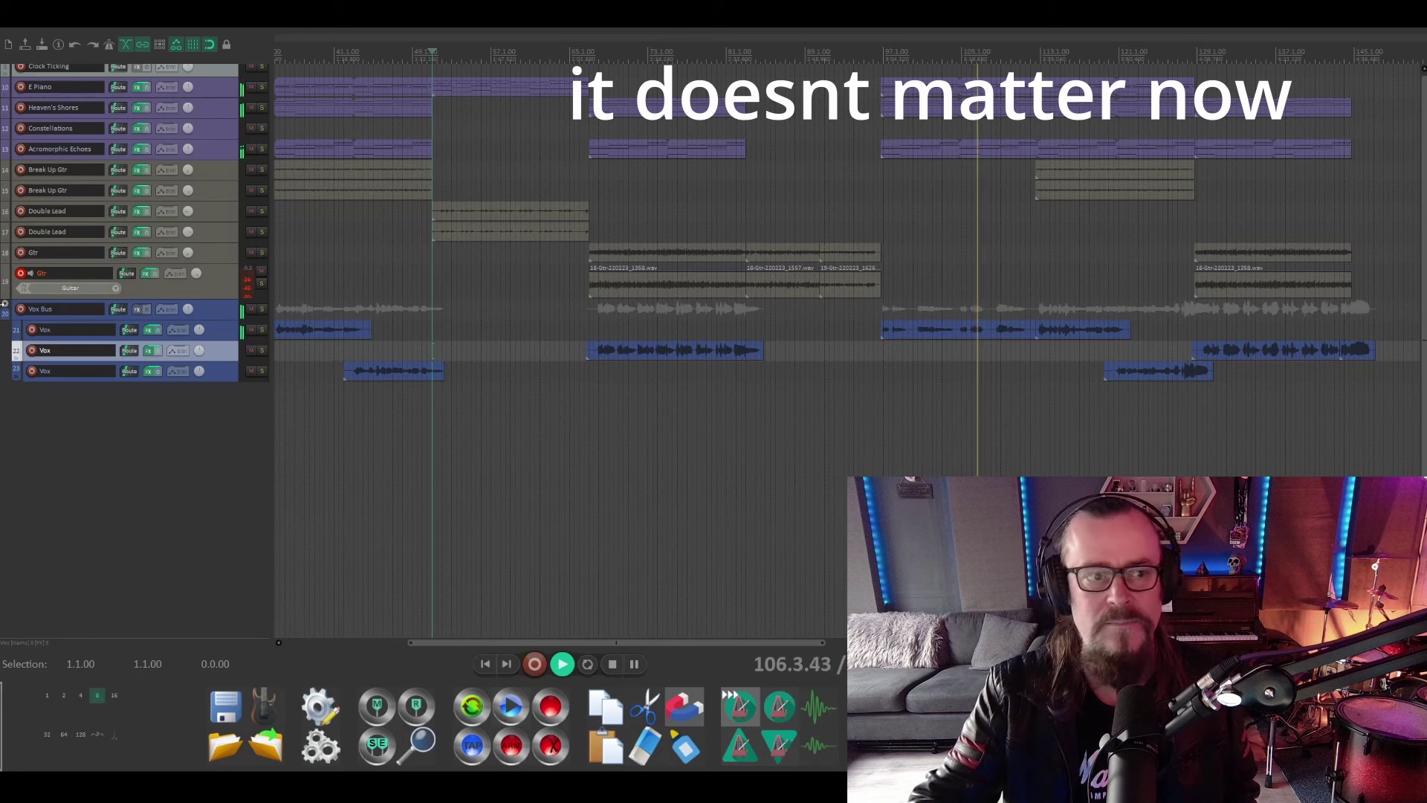
pyautogui.scroll(1, 107, 238)
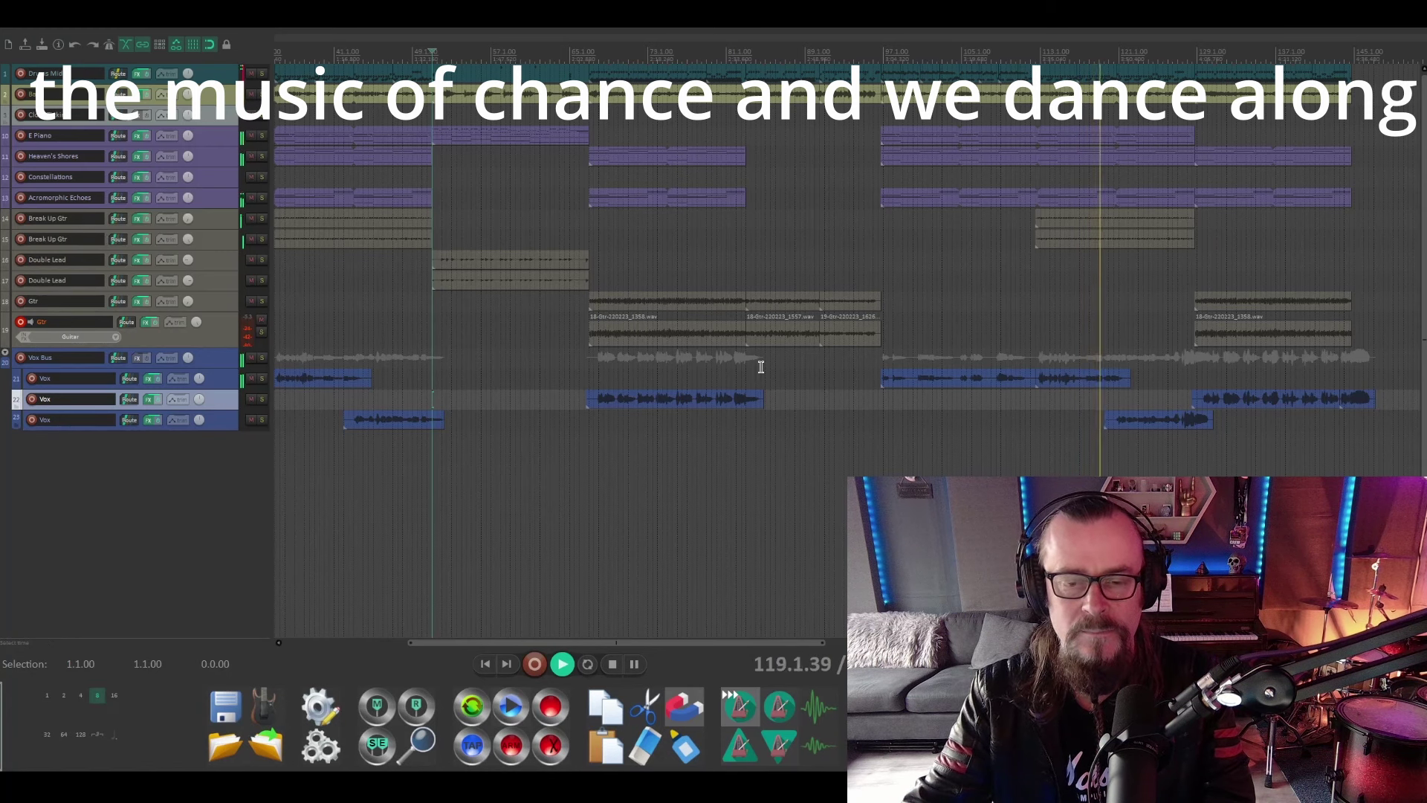
# Copy the drum, bass and guitar items between about bars 83 and 96 to the end of the arrangement, near bar 145.
pyautogui.moveTo(761, 364); pyautogui.dragTo(859, 80)
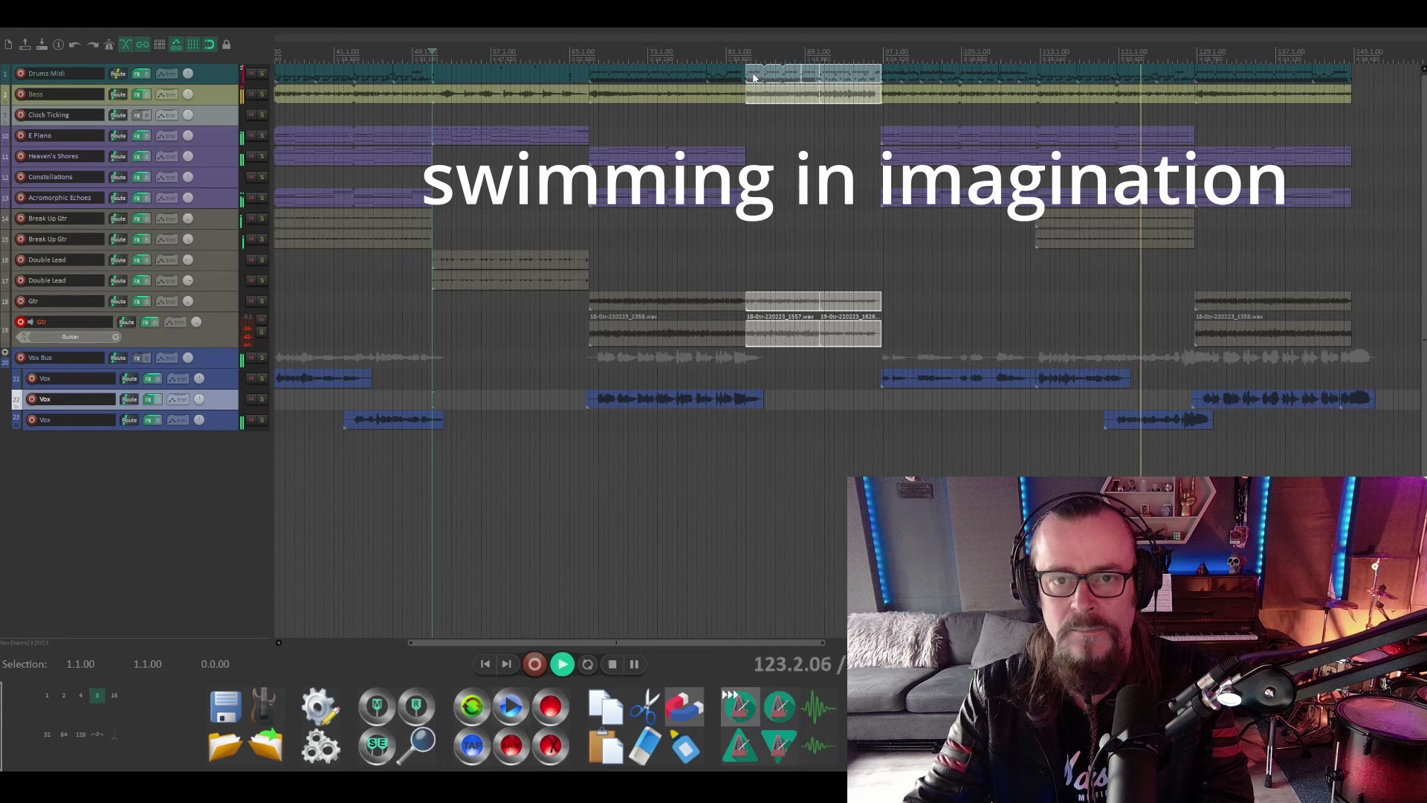
pyautogui.moveTo(755, 78); pyautogui.dragTo(1368, 78)
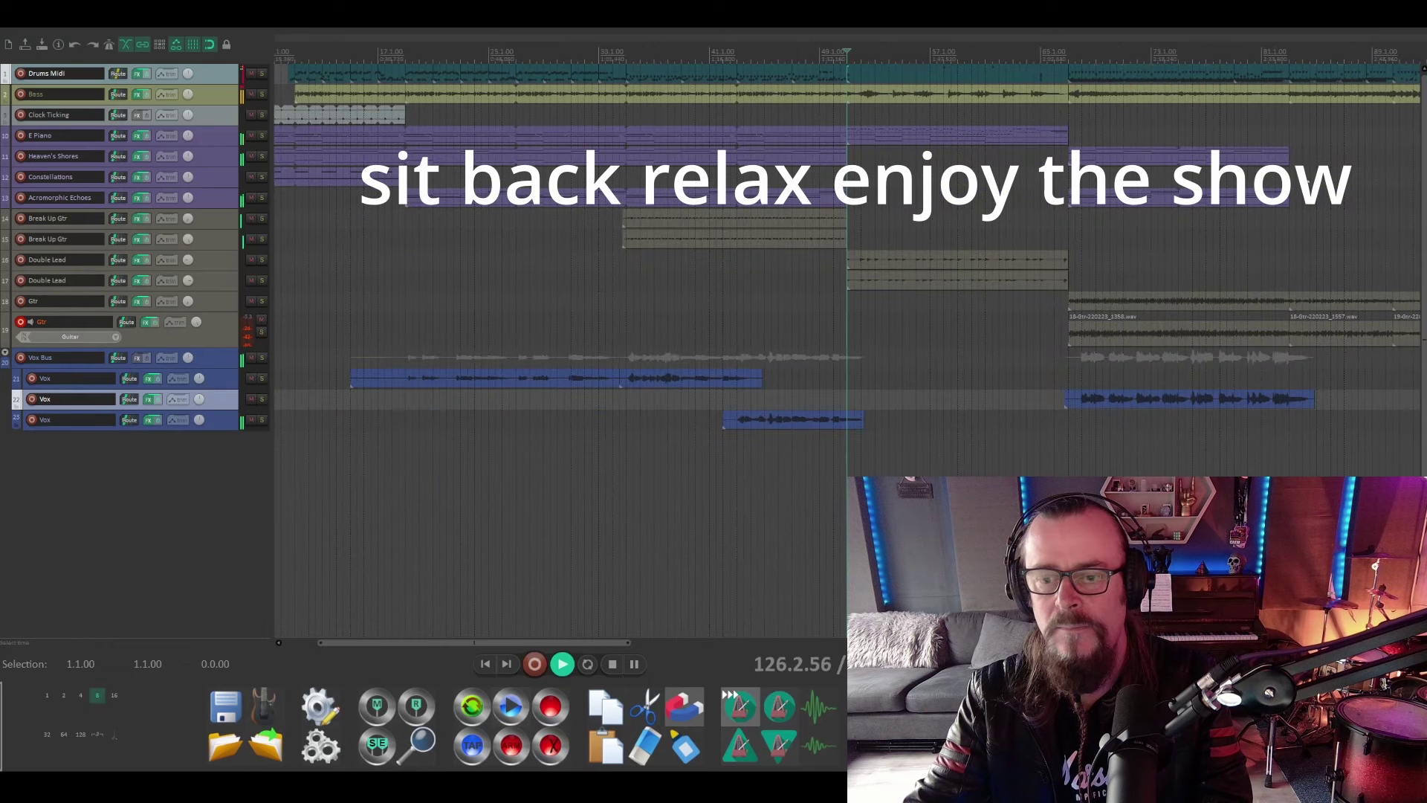
pyautogui.scroll(-1, 1263, 254)
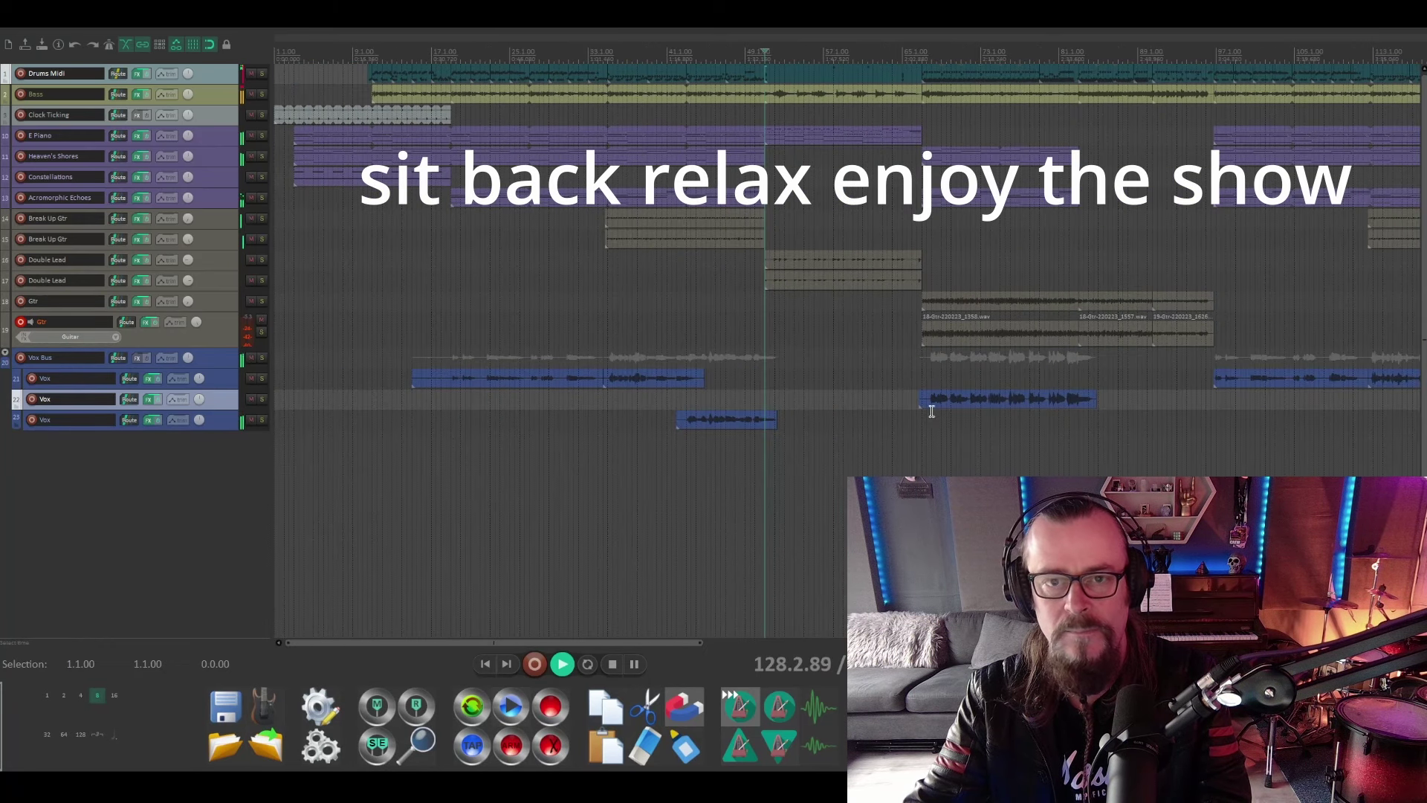
pyautogui.scroll(-4, 1000, 328)
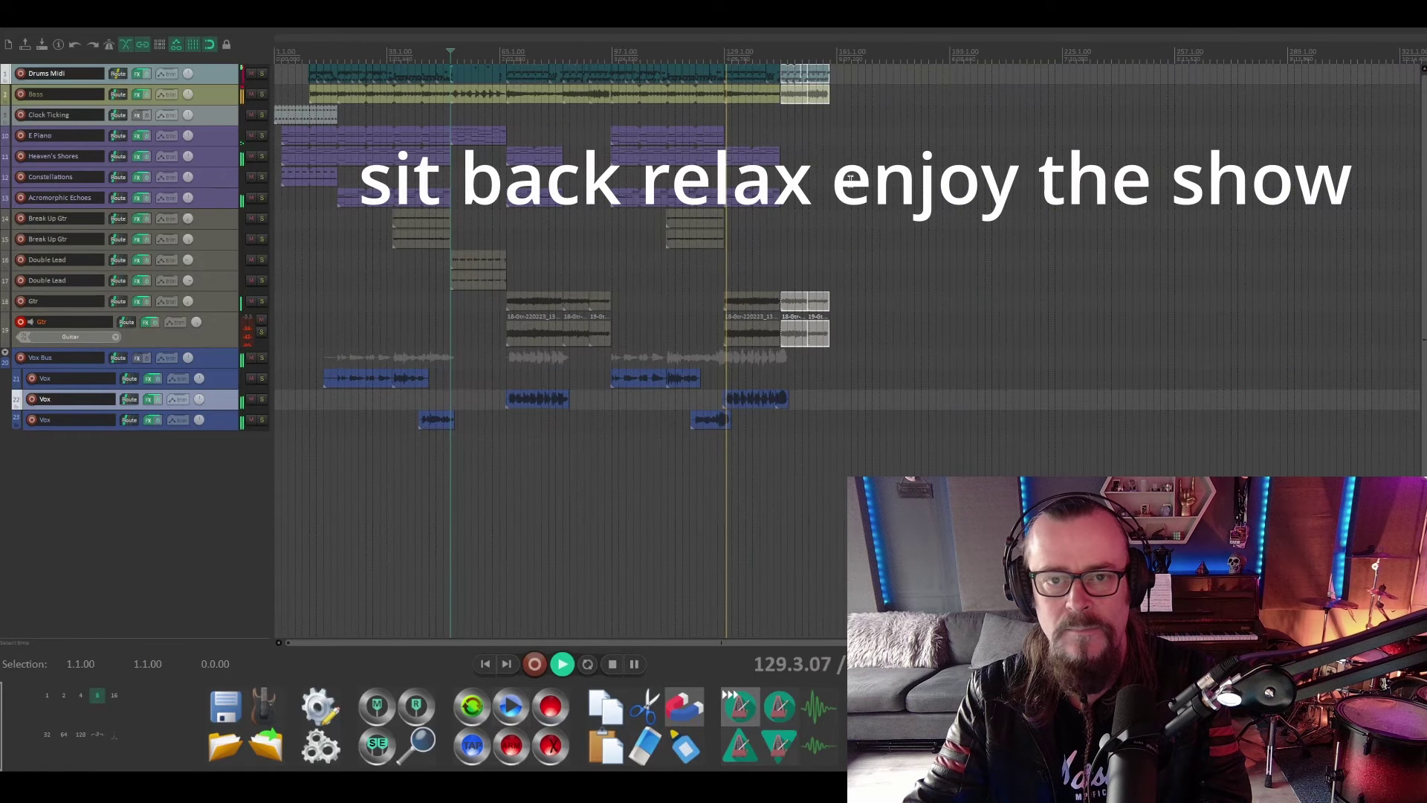
# Shift the copied drum, bass and guitar items slightly earlier to close the gap after the final section, using bar 144 as the cursor position.
pyautogui.scroll(2, 1286, 156)
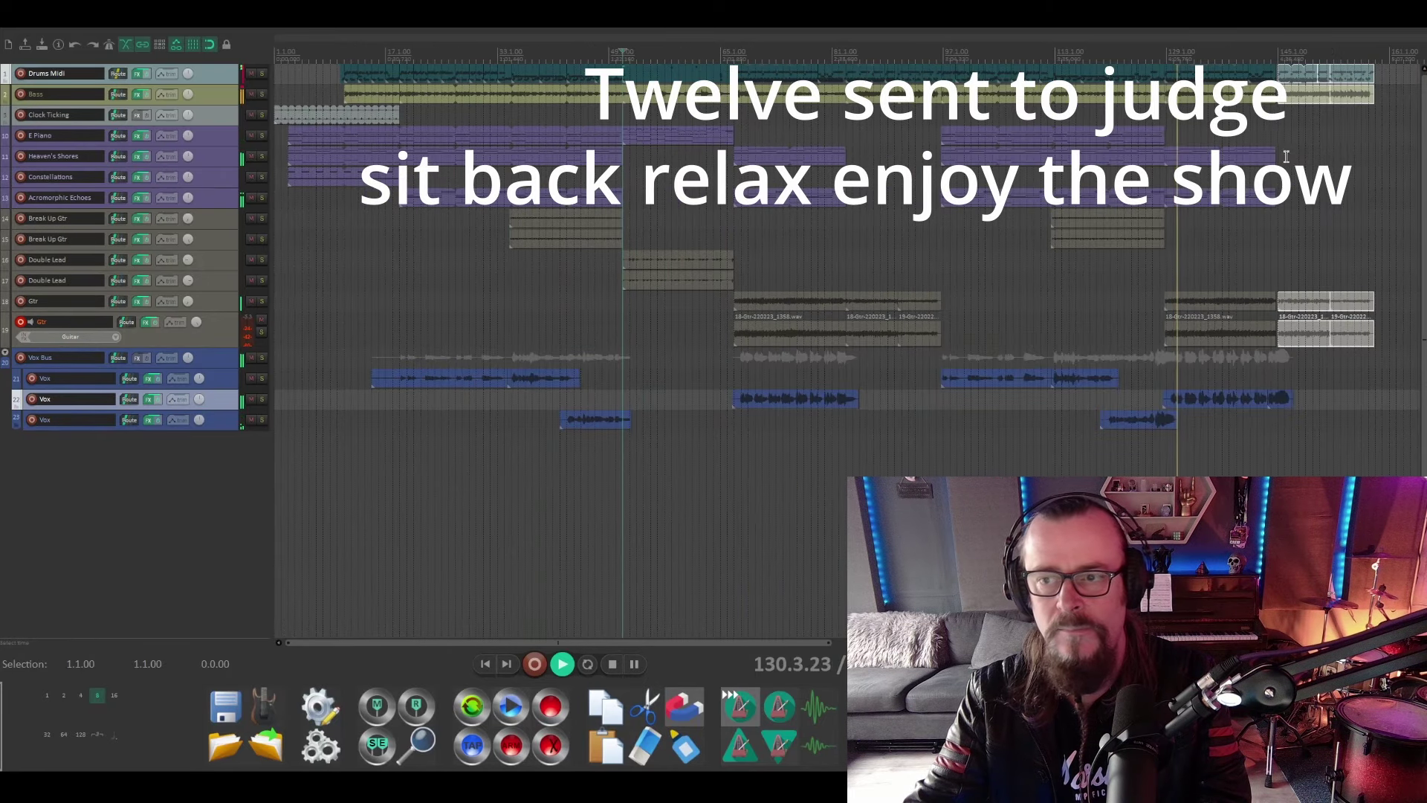
pyautogui.scroll(1, 1312, 146)
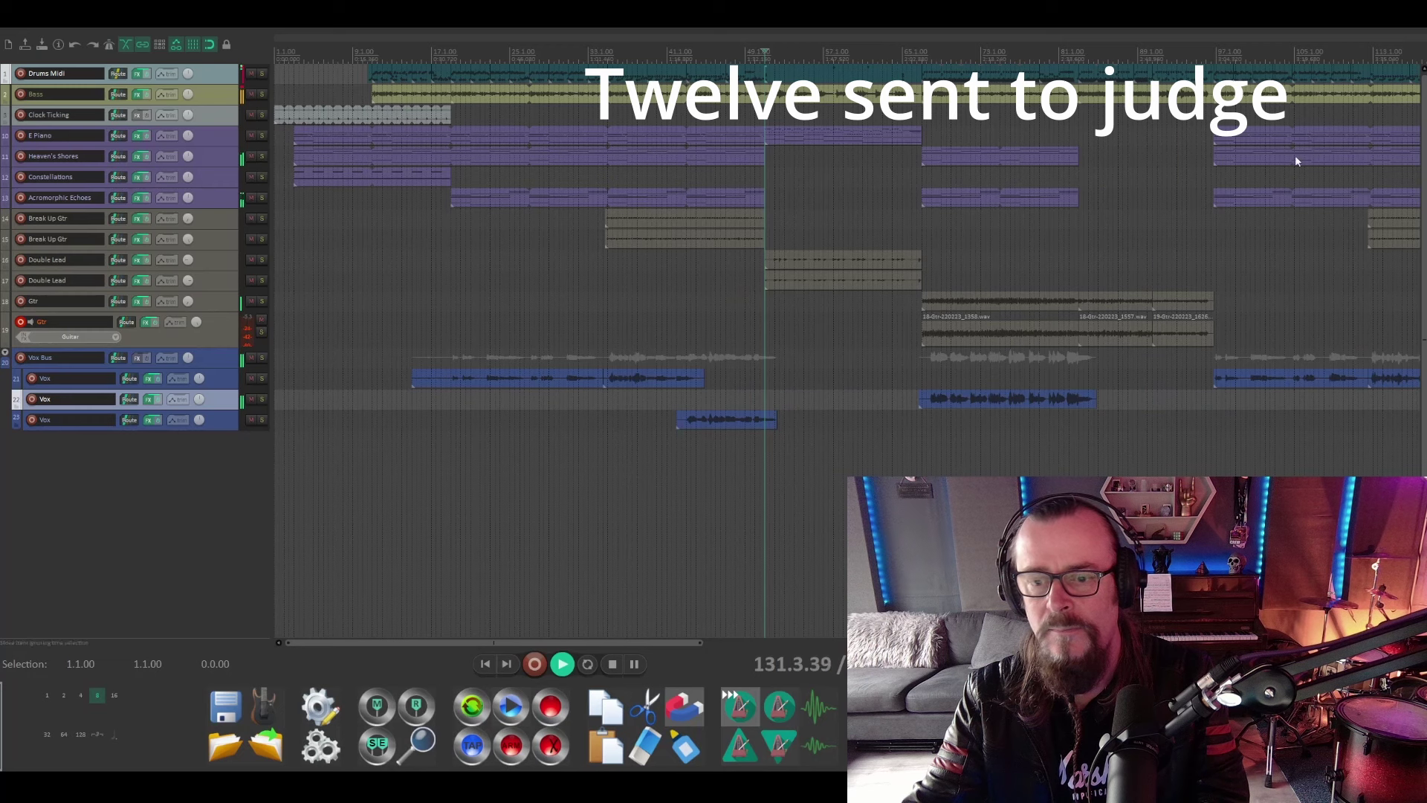
pyautogui.scroll(-1, 1284, 251)
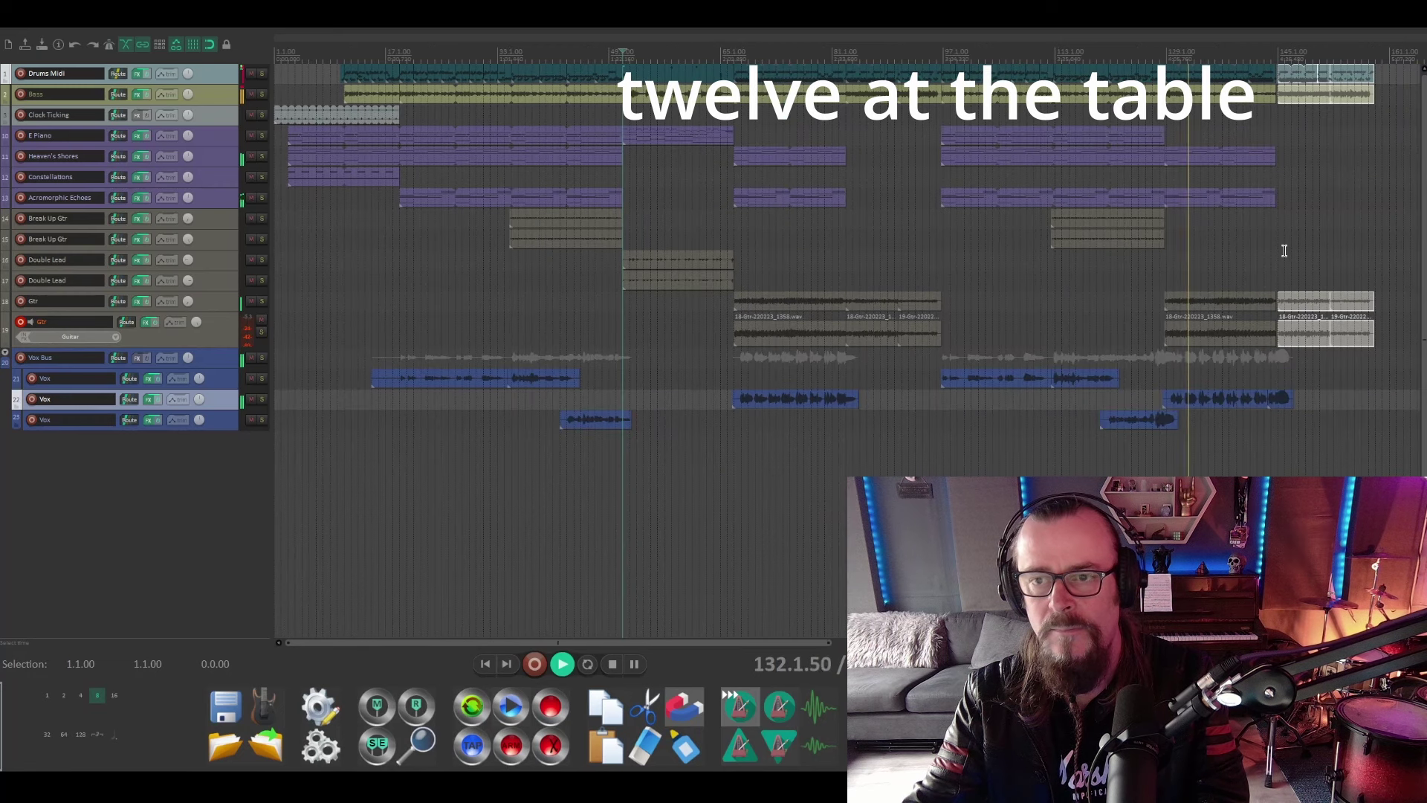
pyautogui.click(1287, 79)
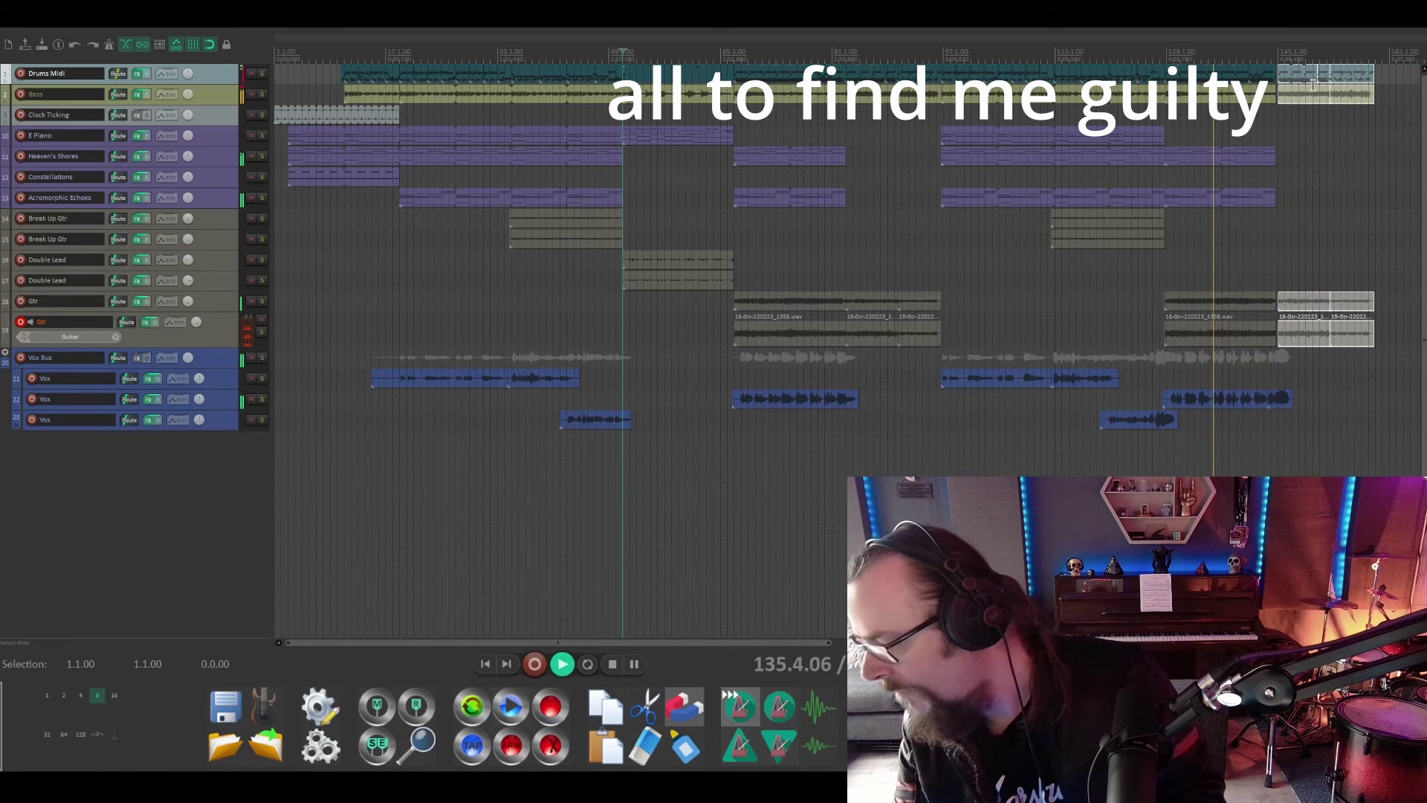
pyautogui.scroll(1, 1324, 101)
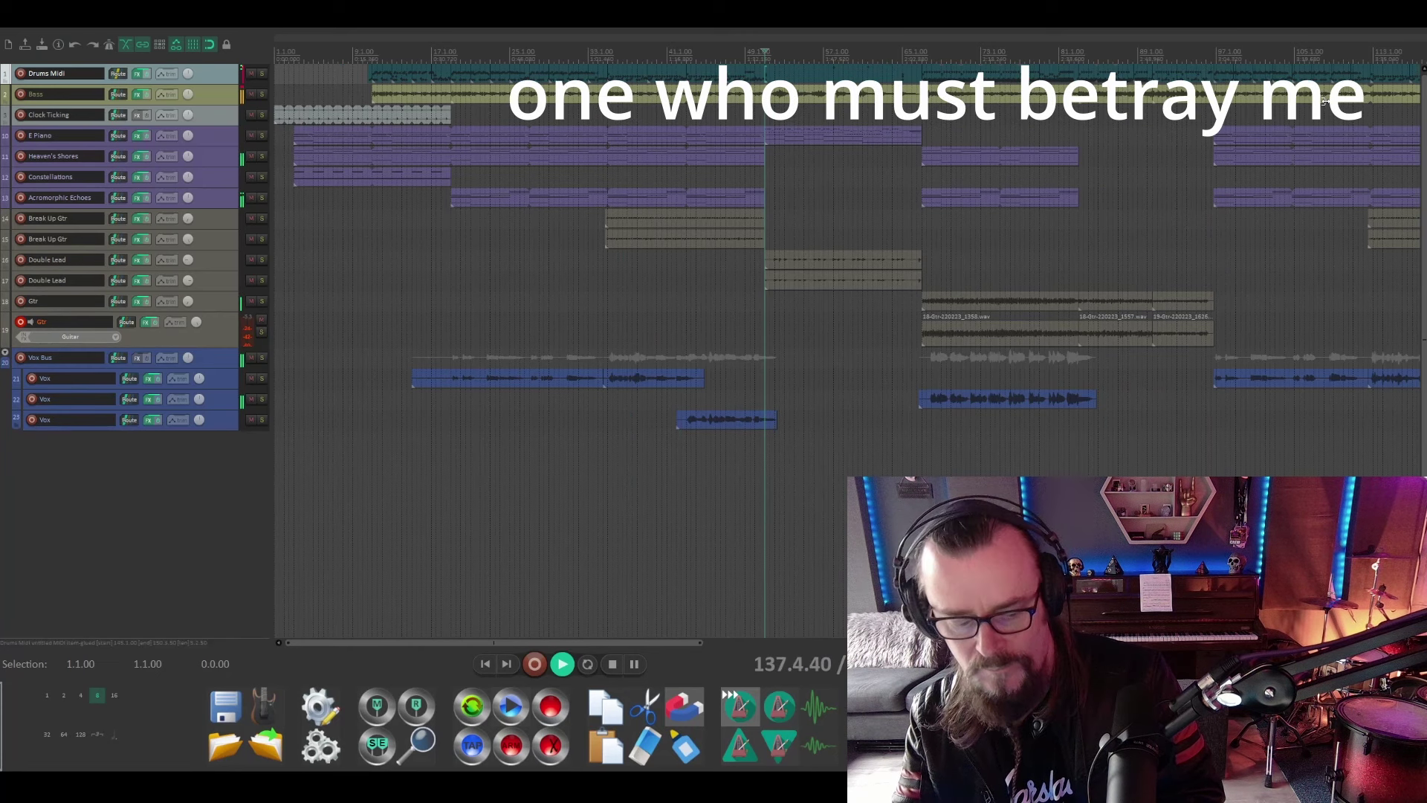
pyautogui.scroll(-2, 1221, 212)
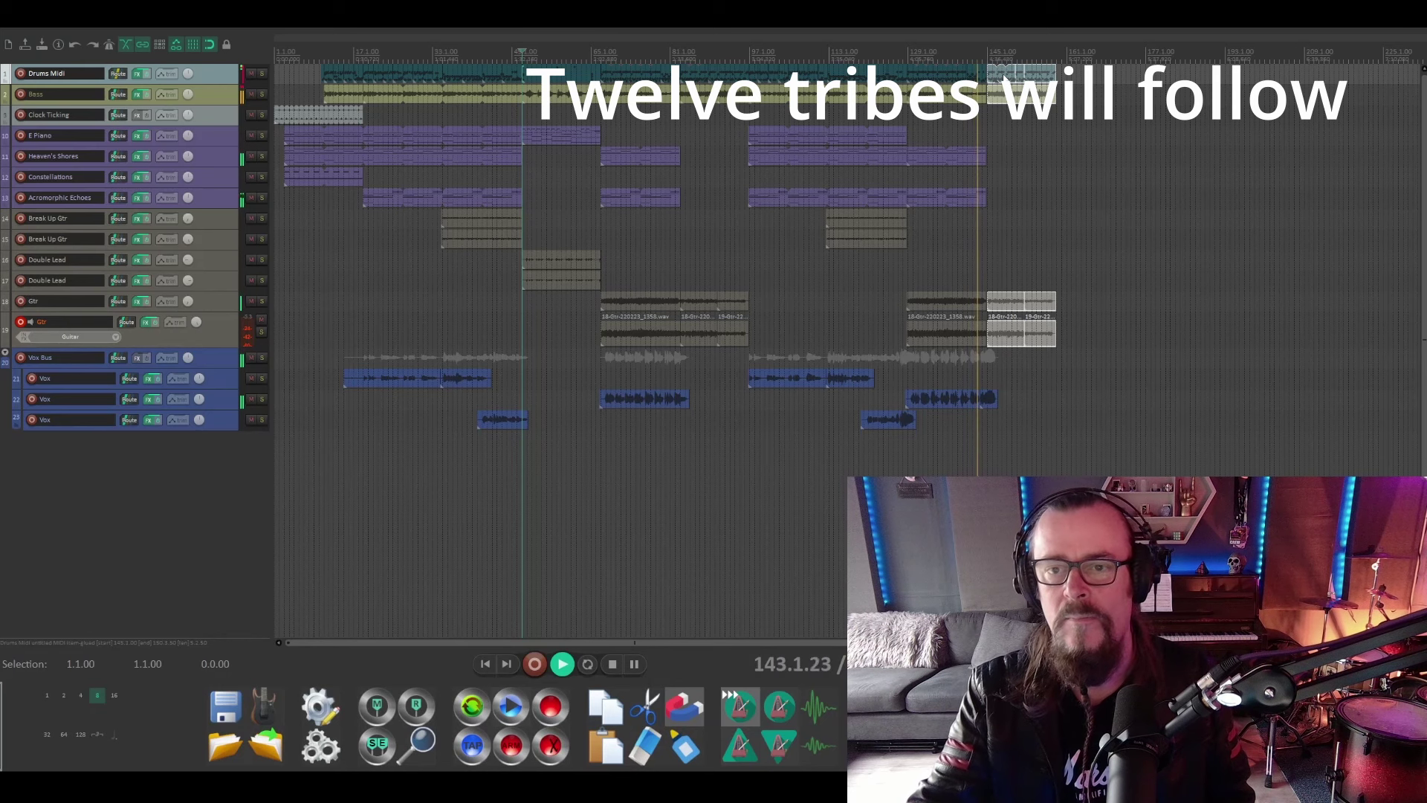
pyautogui.scroll(3, 1003, 78)
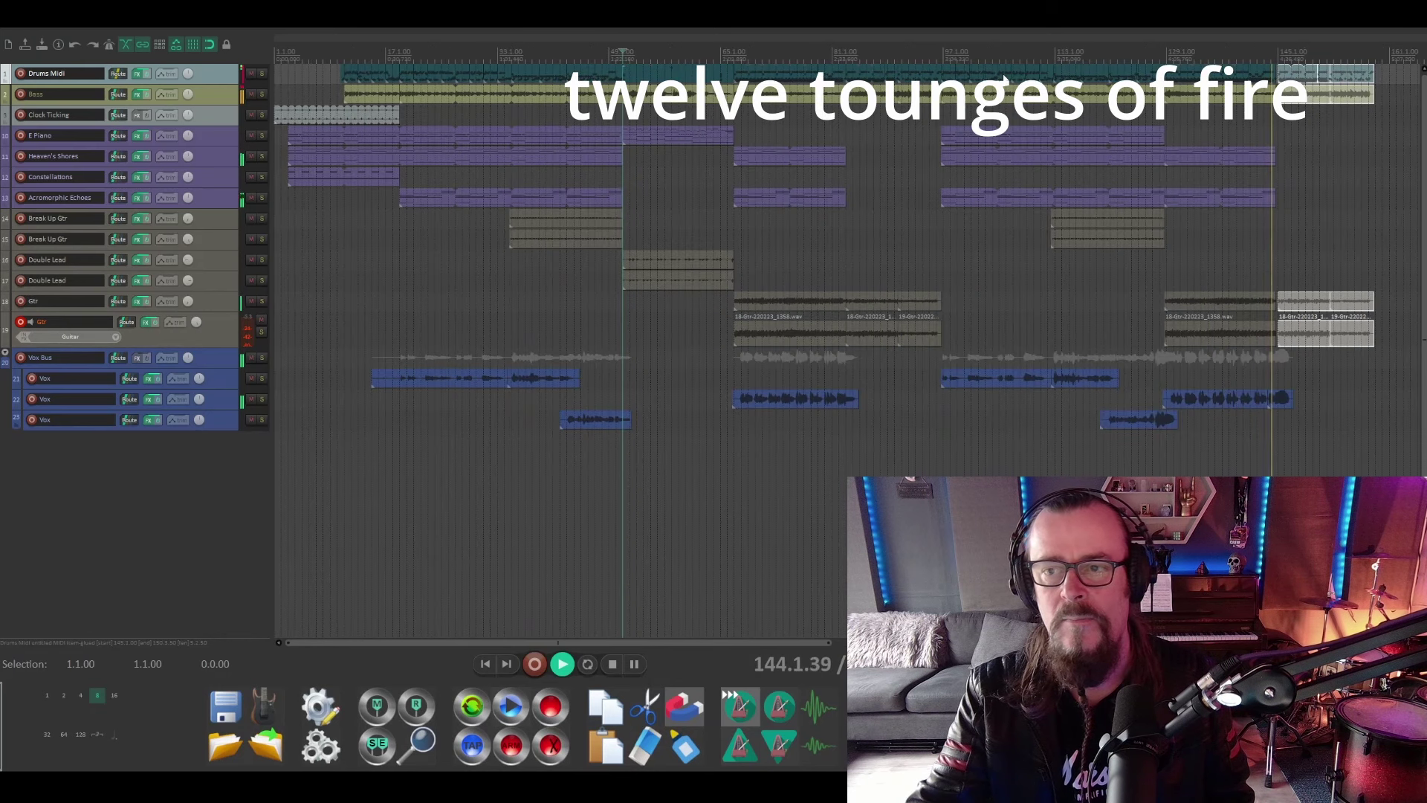
pyautogui.click(1272, 58)
pyautogui.press('space')
pyautogui.scroll(2, 1293, 82)
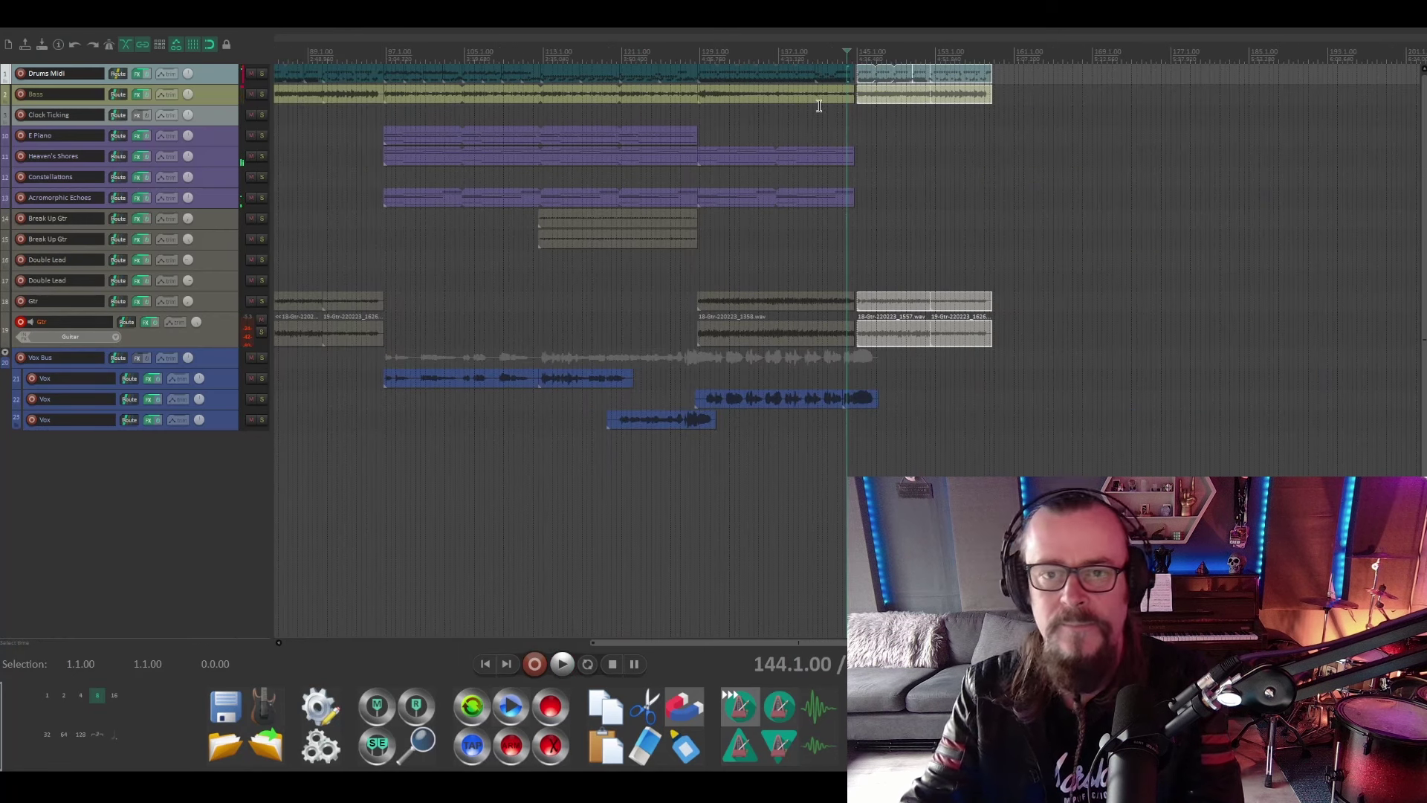
pyautogui.scroll(5, 871, 101)
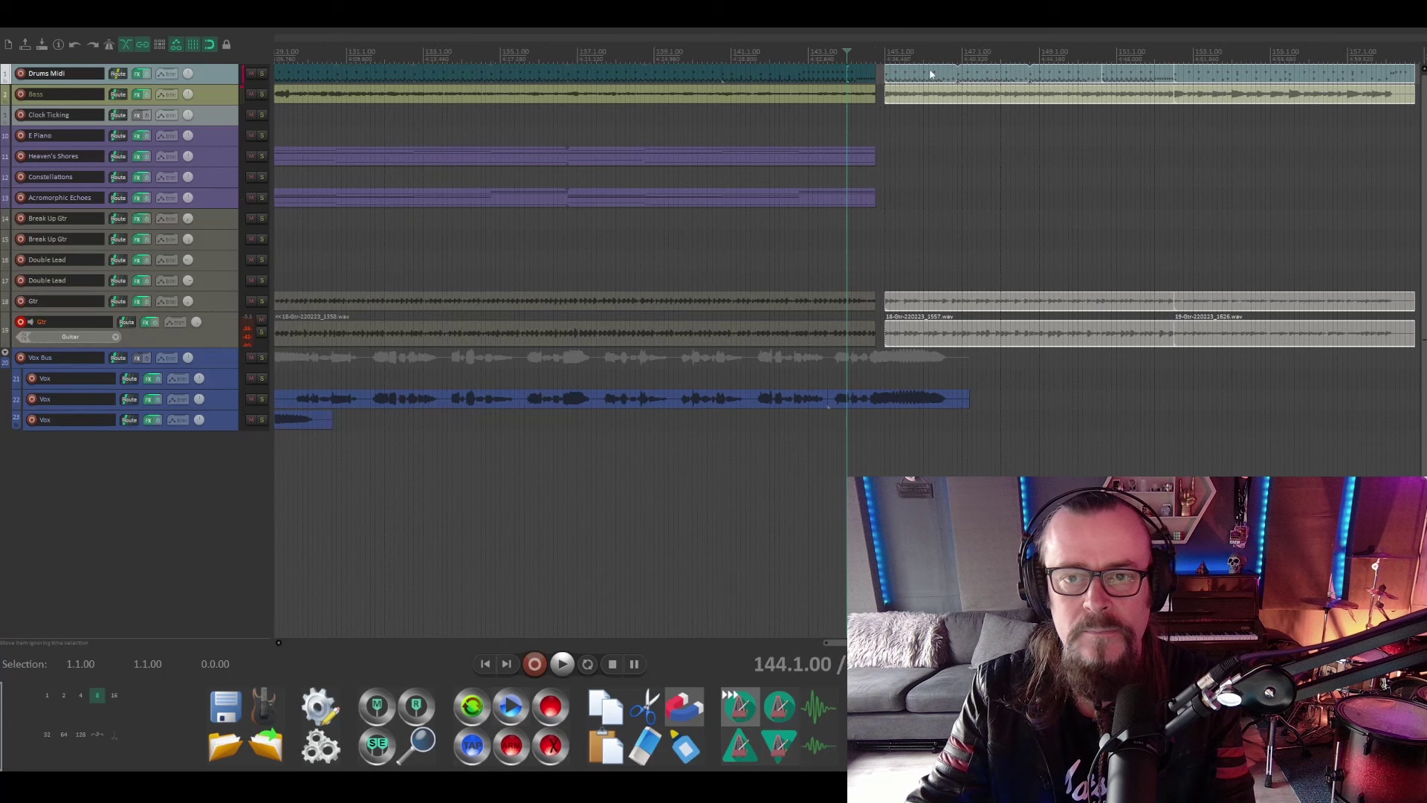
pyautogui.moveTo(913, 76); pyautogui.dragTo(896, 81)
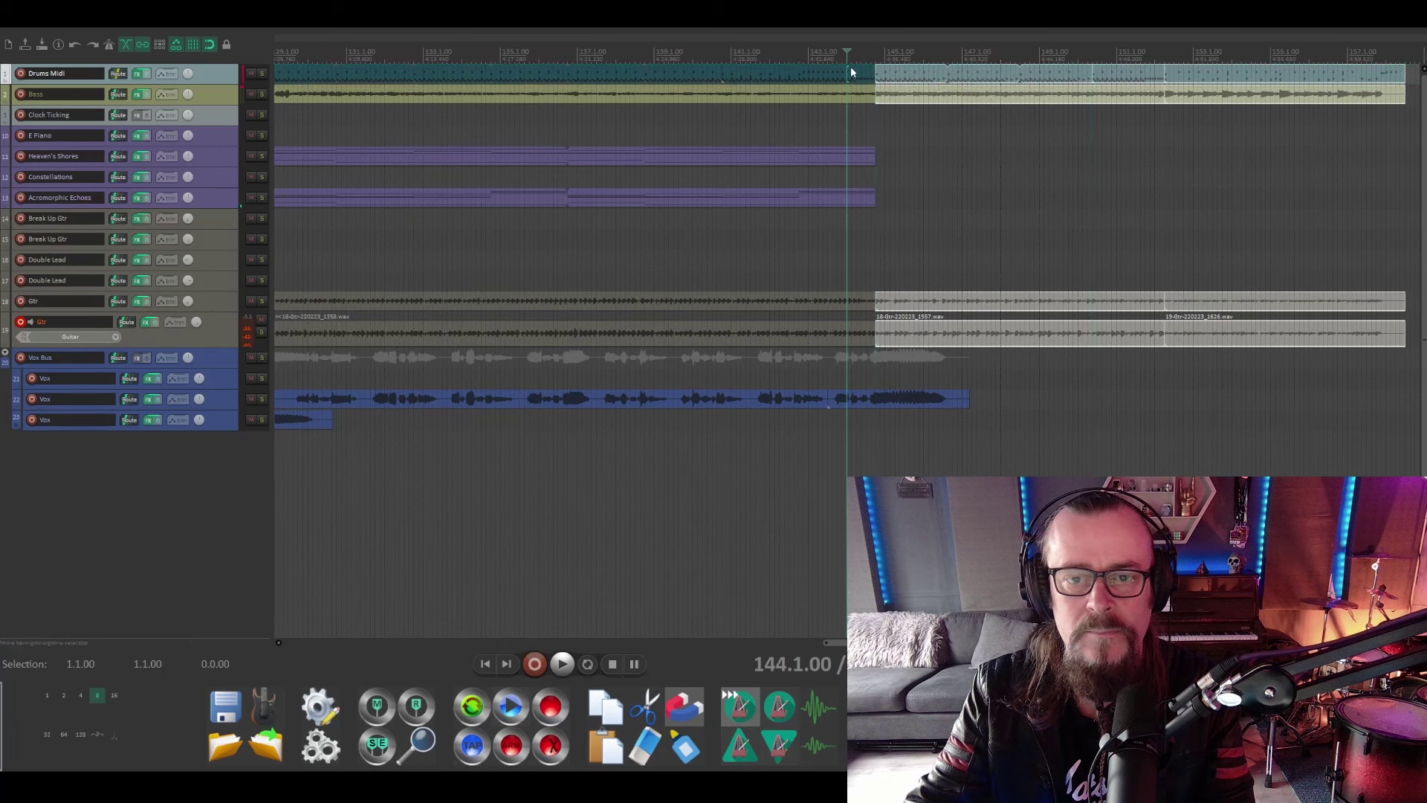
# Play from bar 144 through the join into the copied ending section to about bar 152.
pyautogui.press('space')
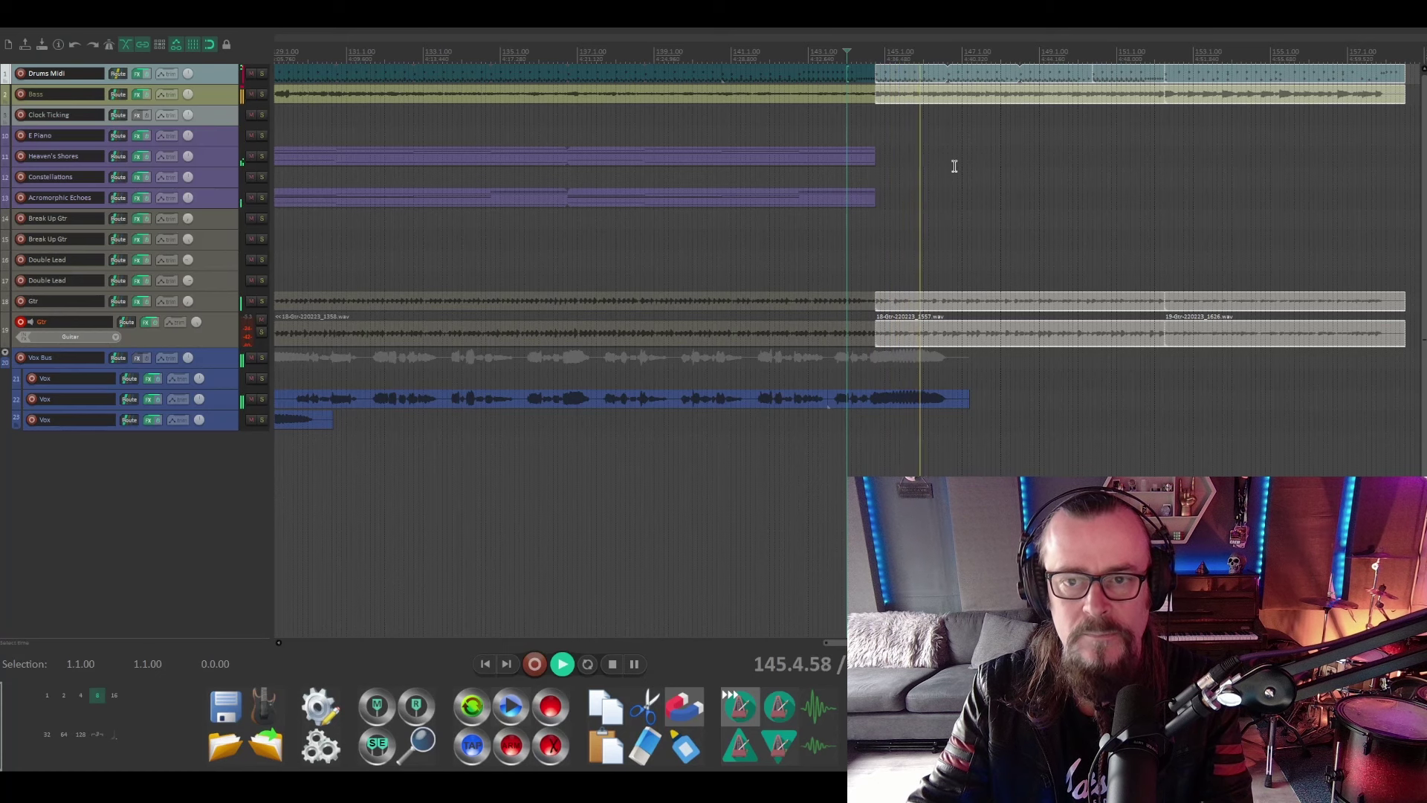
pyautogui.scroll(-2, 954, 166)
pyautogui.scroll(-3, 954, 165)
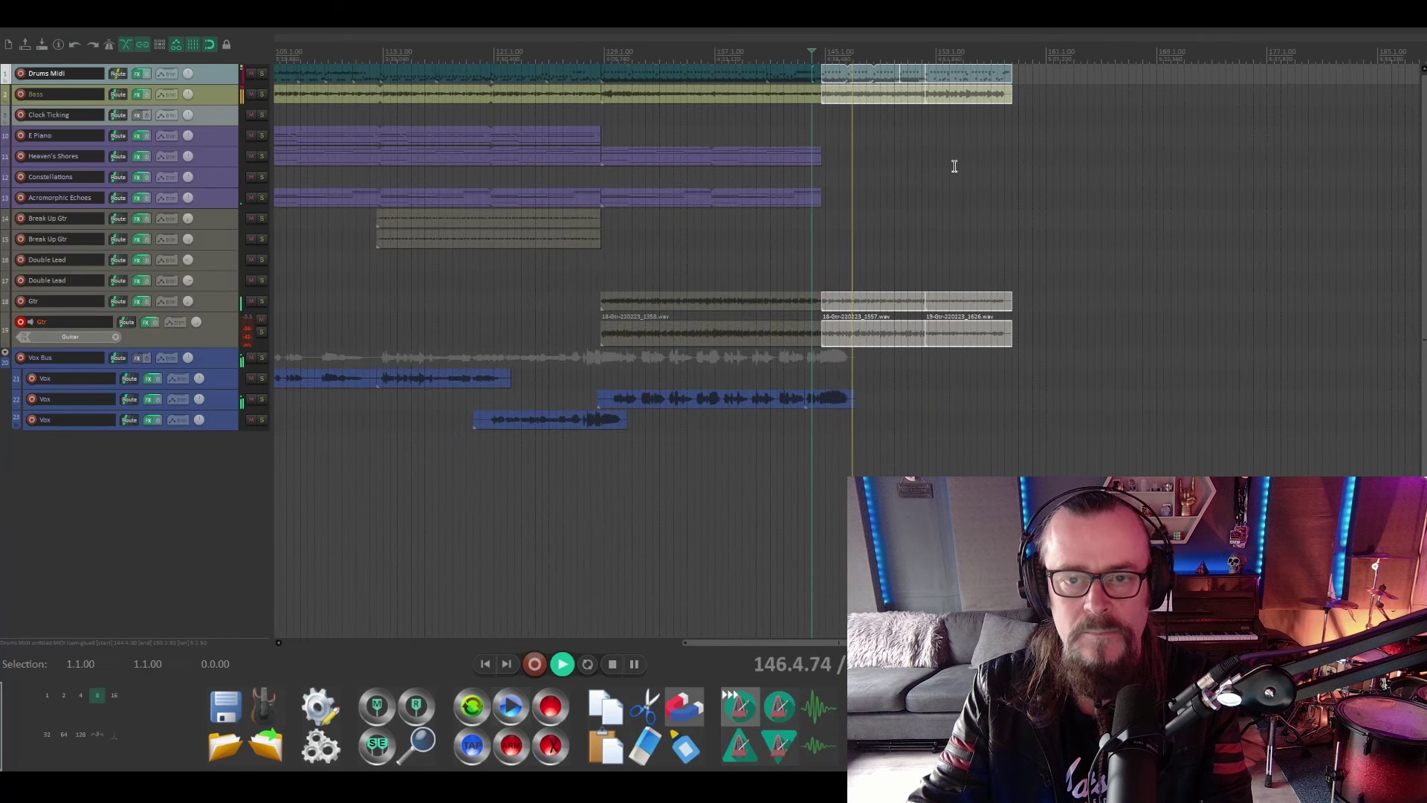
pyautogui.scroll(-2, 954, 166)
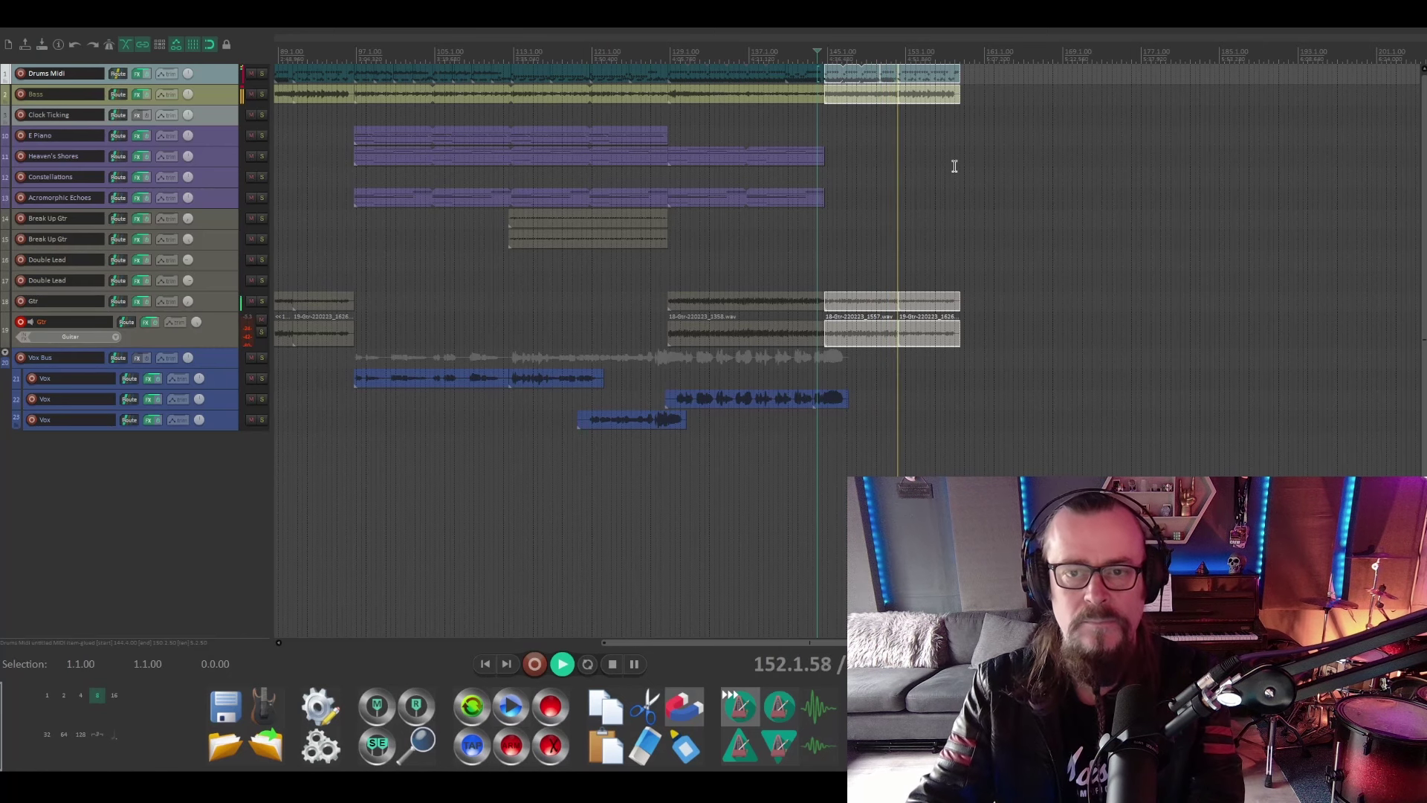
pyautogui.press('space')
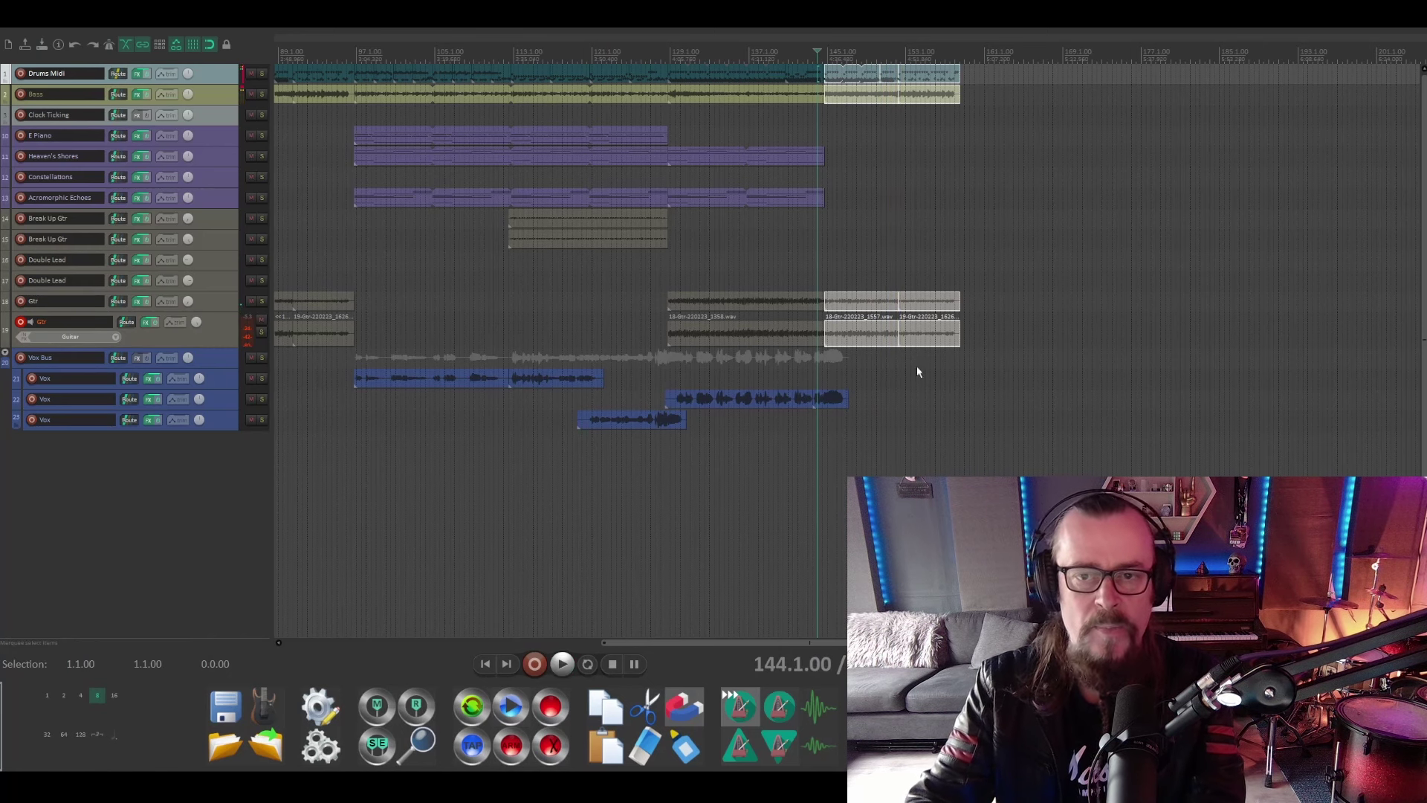
# Select the final drum, bass and guitar items from about bar 152 to the end.
pyautogui.moveTo(916, 366); pyautogui.dragTo(1000, 75)
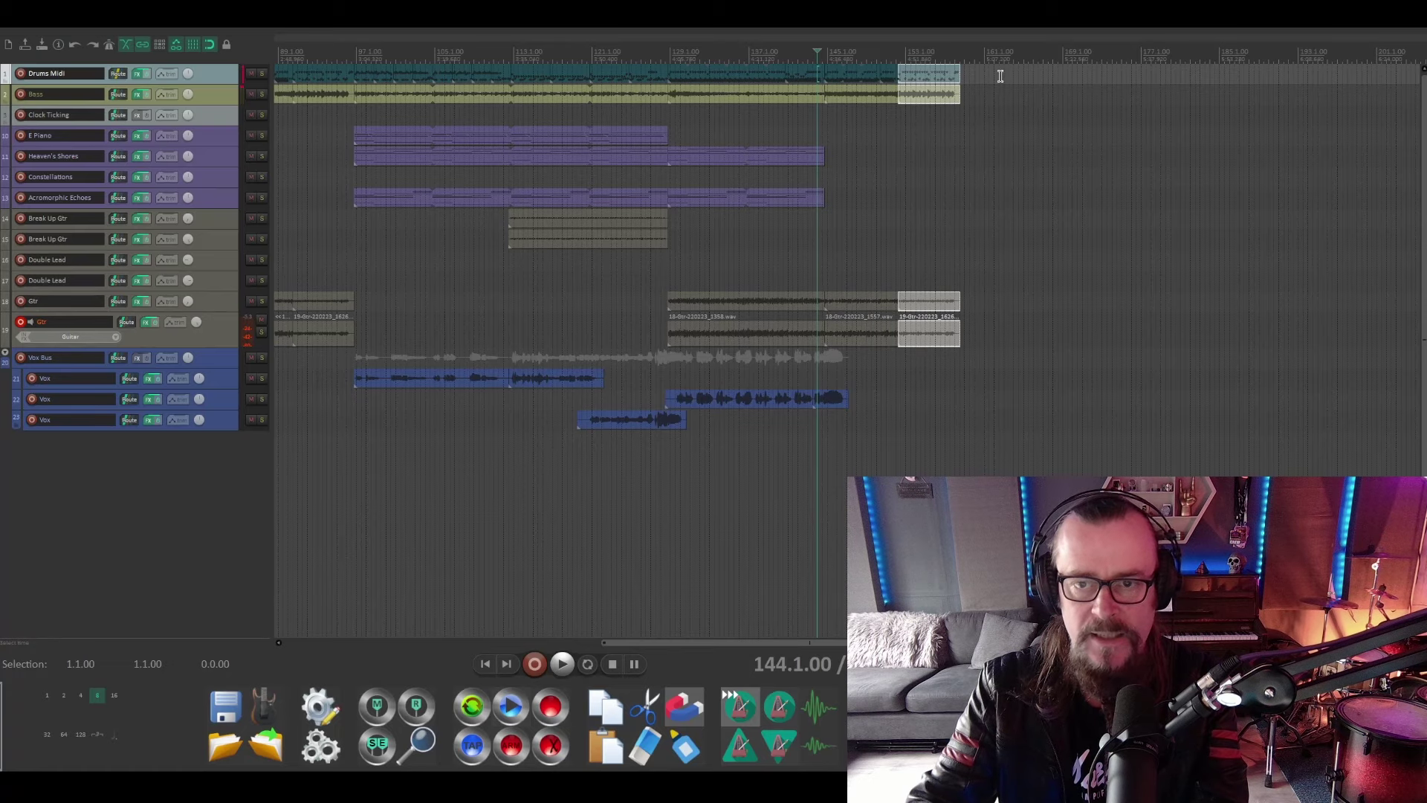